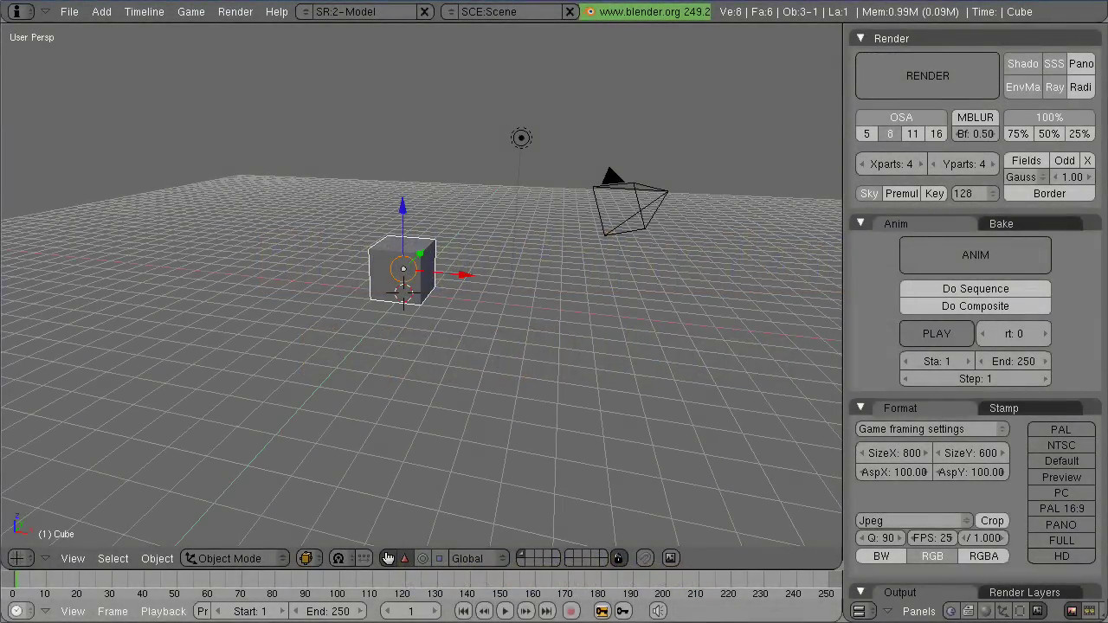
# - Bring up the AnimaticHD720-LON video and play it from Shot 08 to Shot 15
pyautogui.moveTo(1107, 99); pyautogui.dragTo(544, 100)
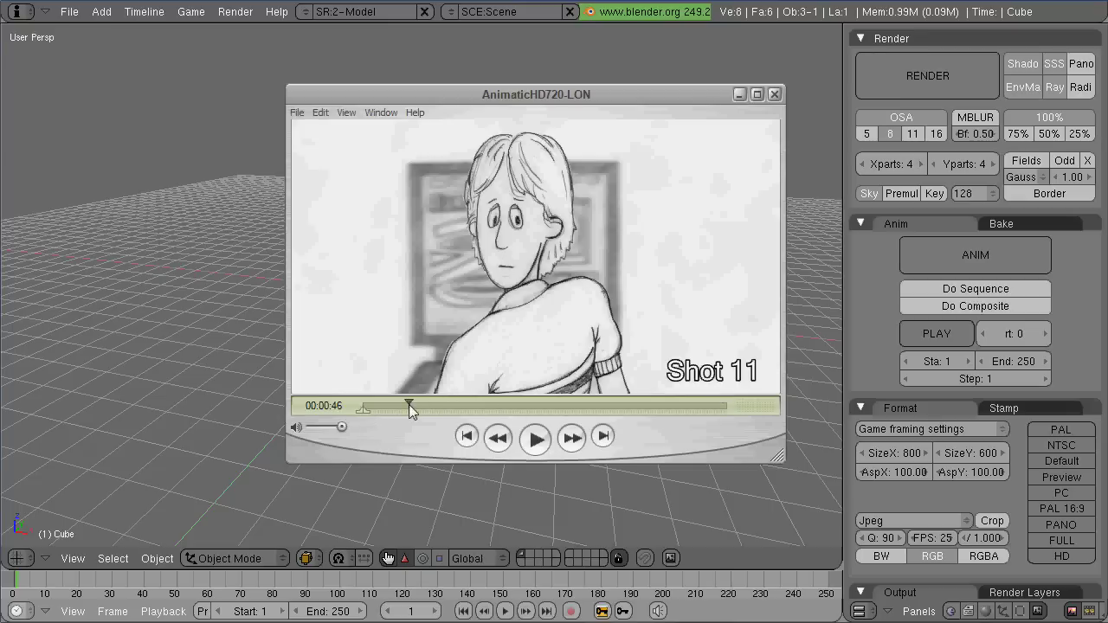
pyautogui.moveTo(409, 400); pyautogui.dragTo(404, 405)
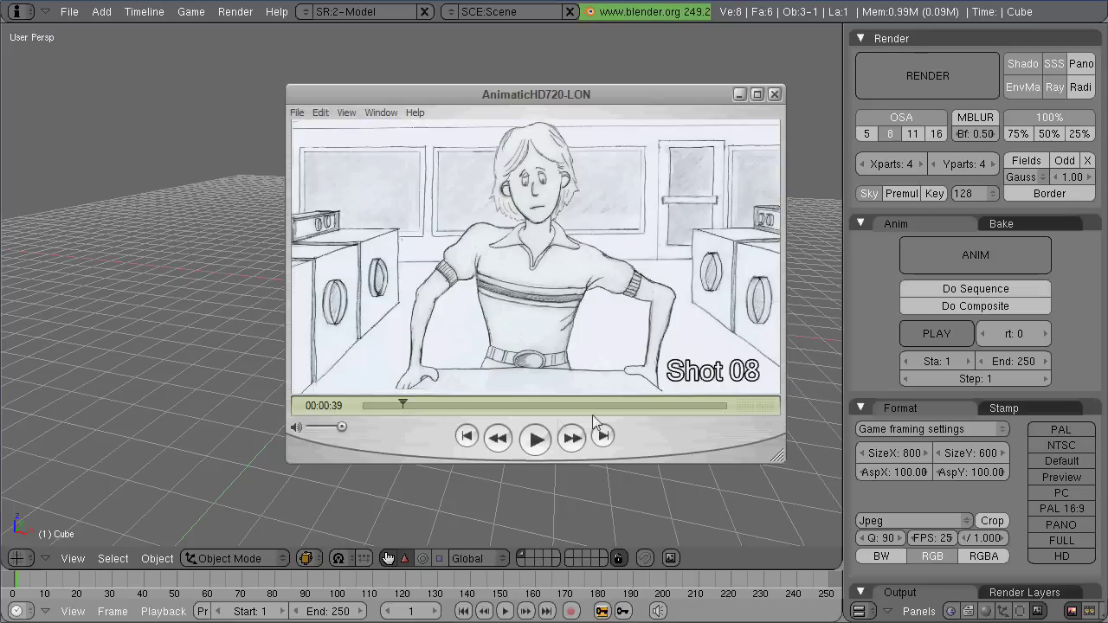
pyautogui.click(537, 439)
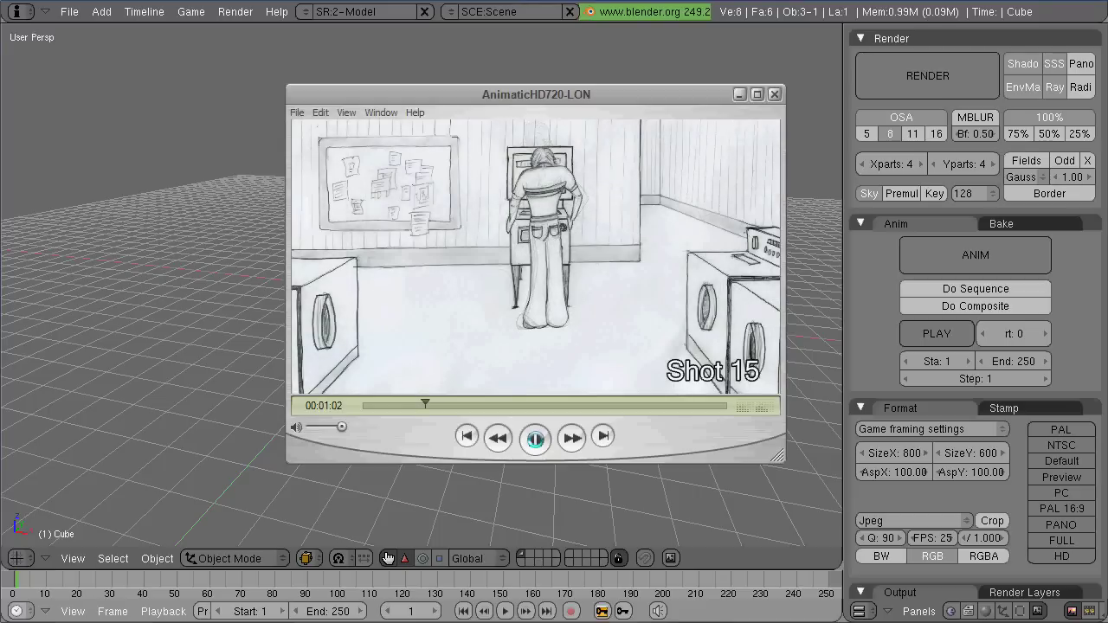
pyautogui.click(536, 439)
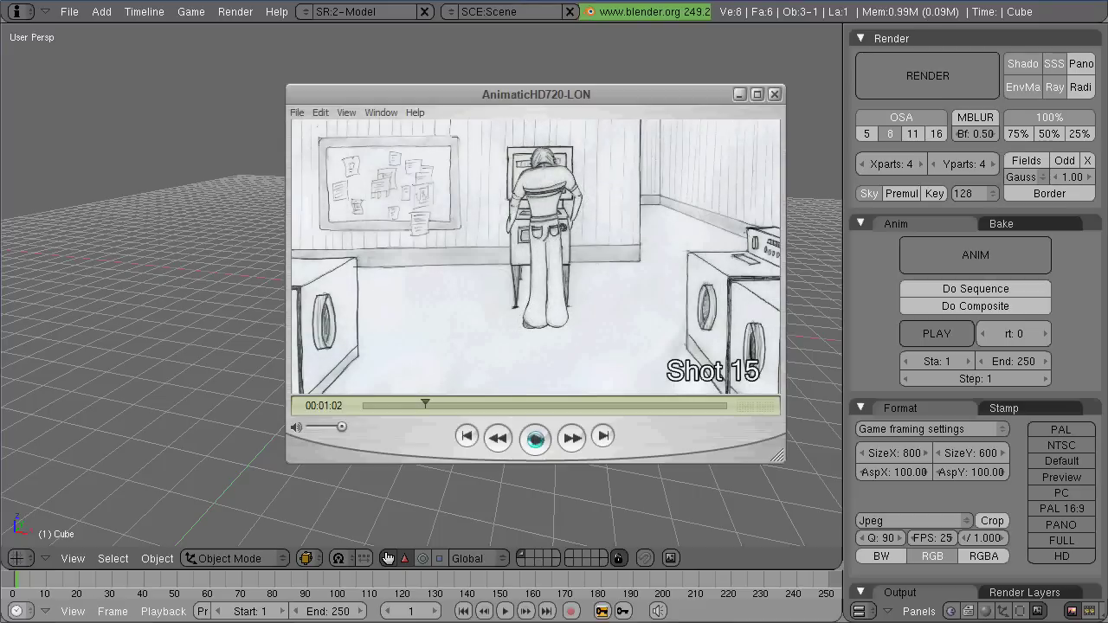
# - Go back to Shot 11 in the animatic and move the player window out of sight
pyautogui.moveTo(425, 404); pyautogui.dragTo(410, 404)
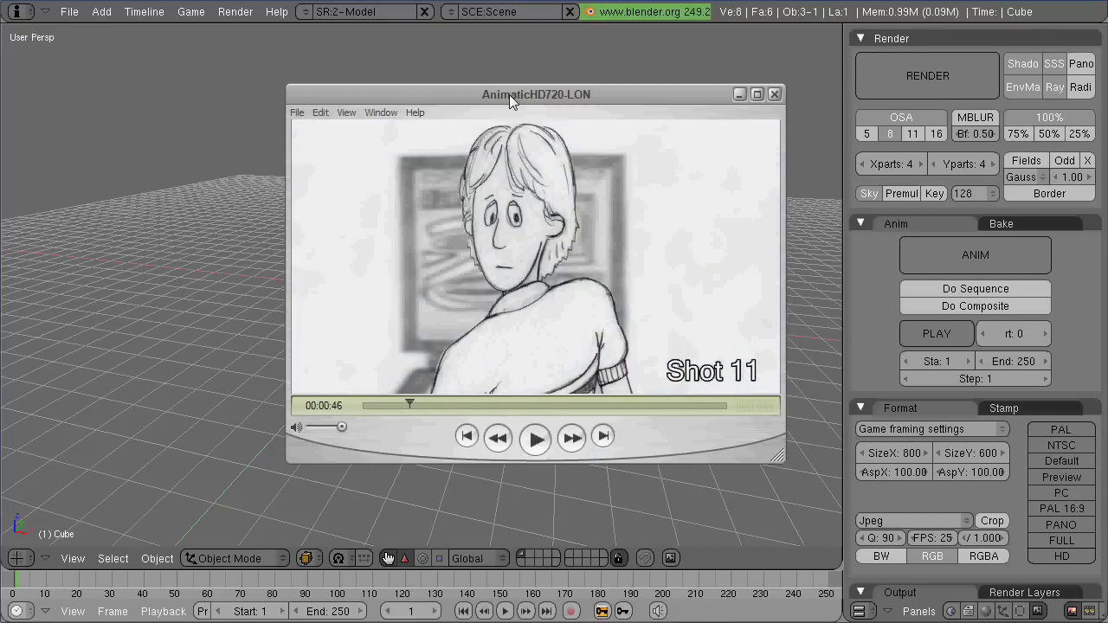
pyautogui.moveTo(509, 95); pyautogui.dragTo(693, 105)
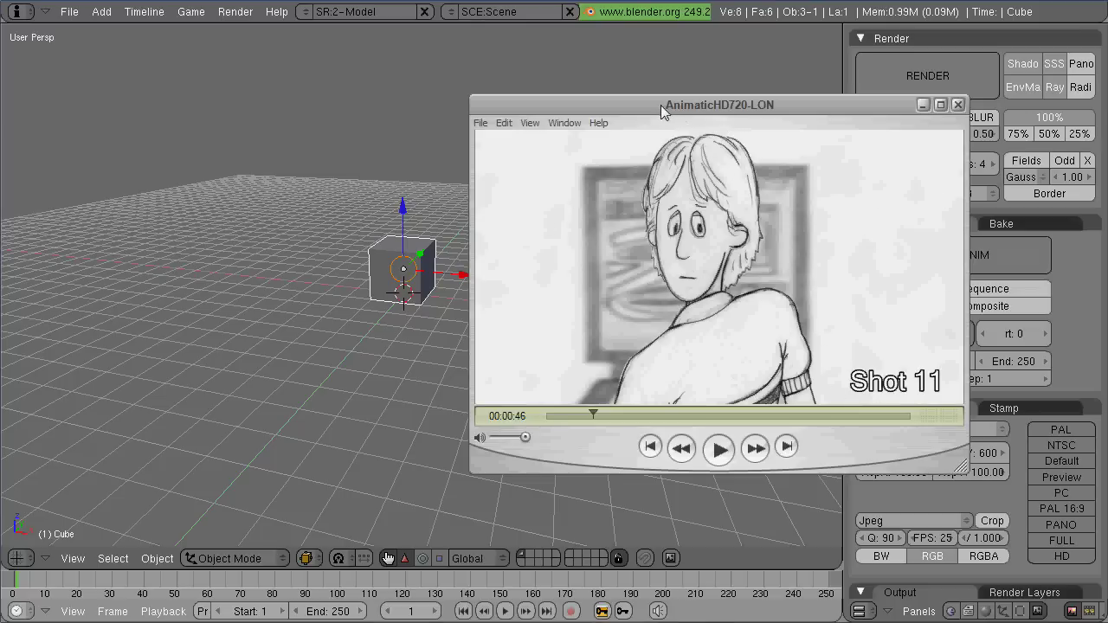
pyautogui.moveTo(655, 106); pyautogui.dragTo(916, 109)
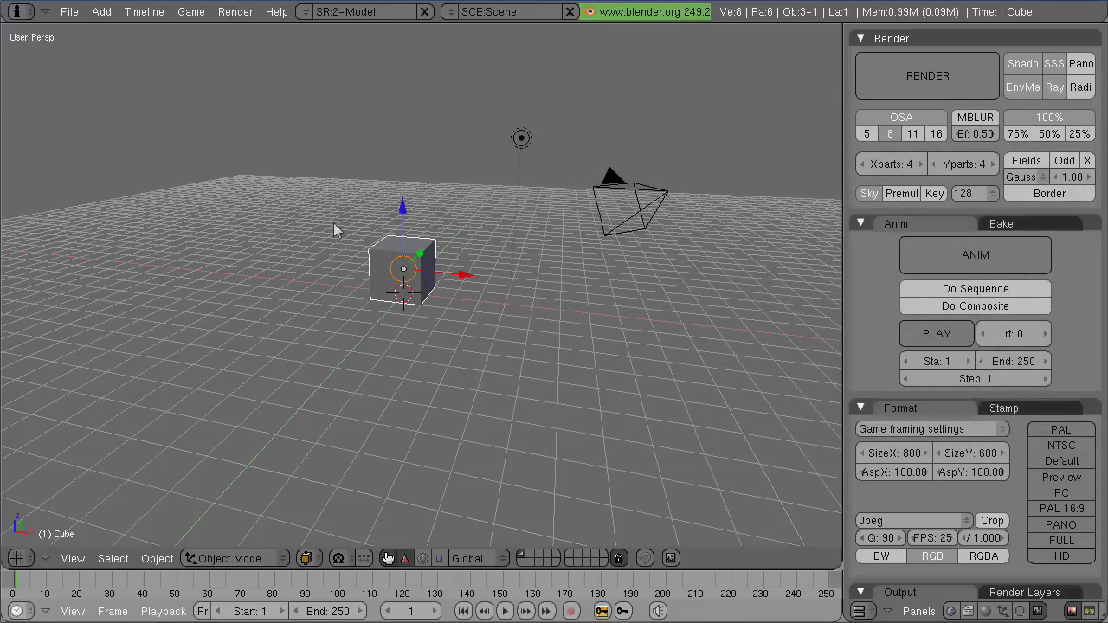
# - Open pay phone.blend from the LateOneNight project's FINAL-objects folder
pyautogui.click(69, 12)
pyautogui.click(84, 48)
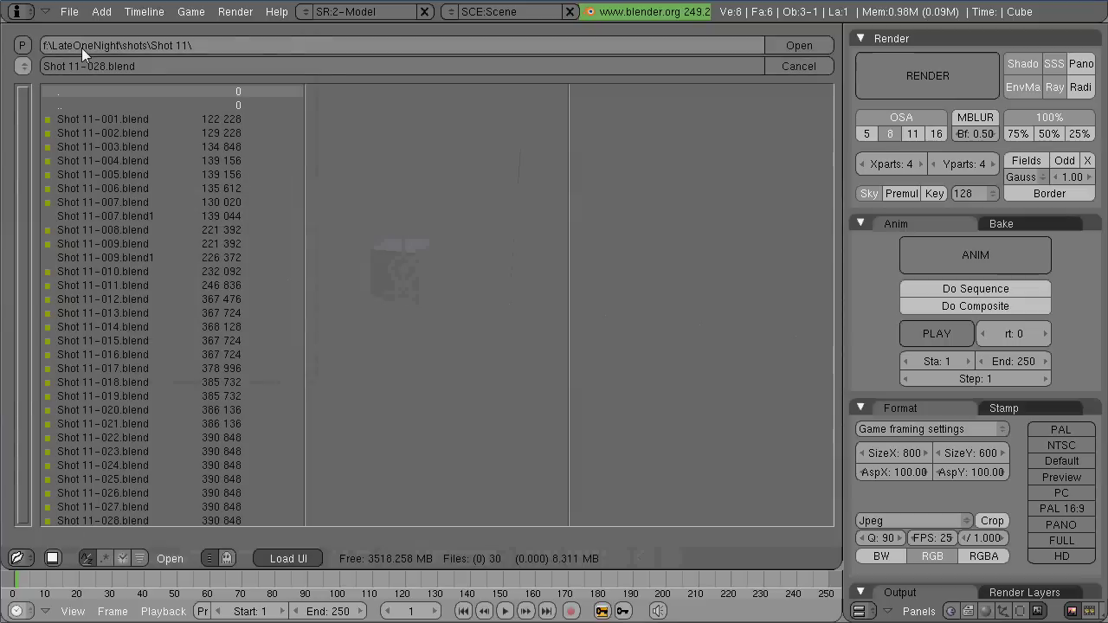
pyautogui.click(23, 45)
pyautogui.click(23, 45)
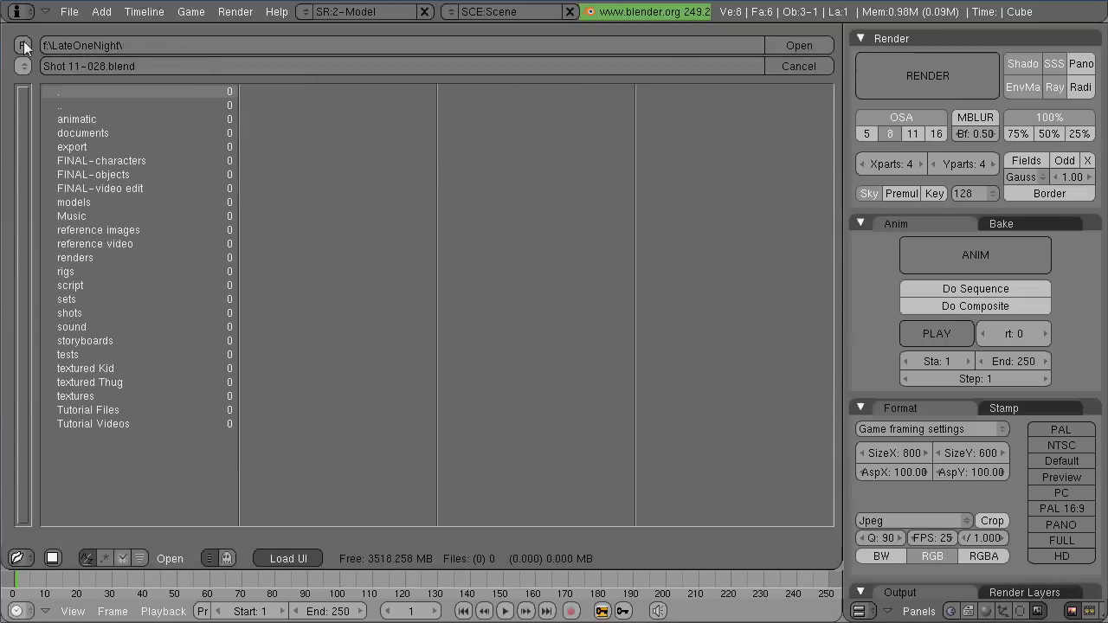
pyautogui.click(76, 176)
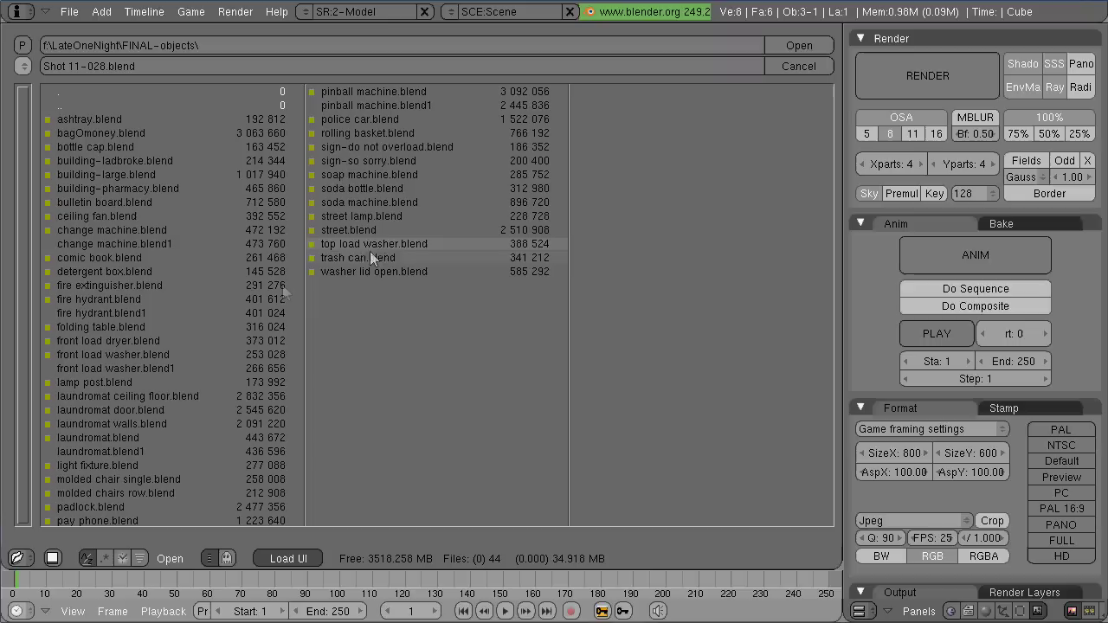
pyautogui.click(117, 521)
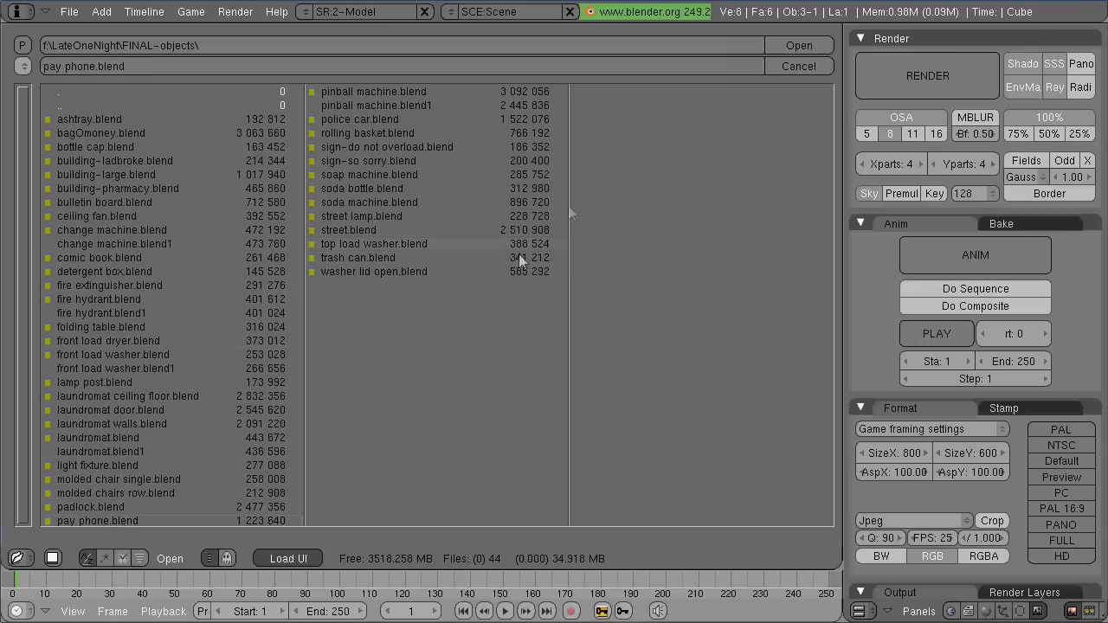
pyautogui.click(794, 46)
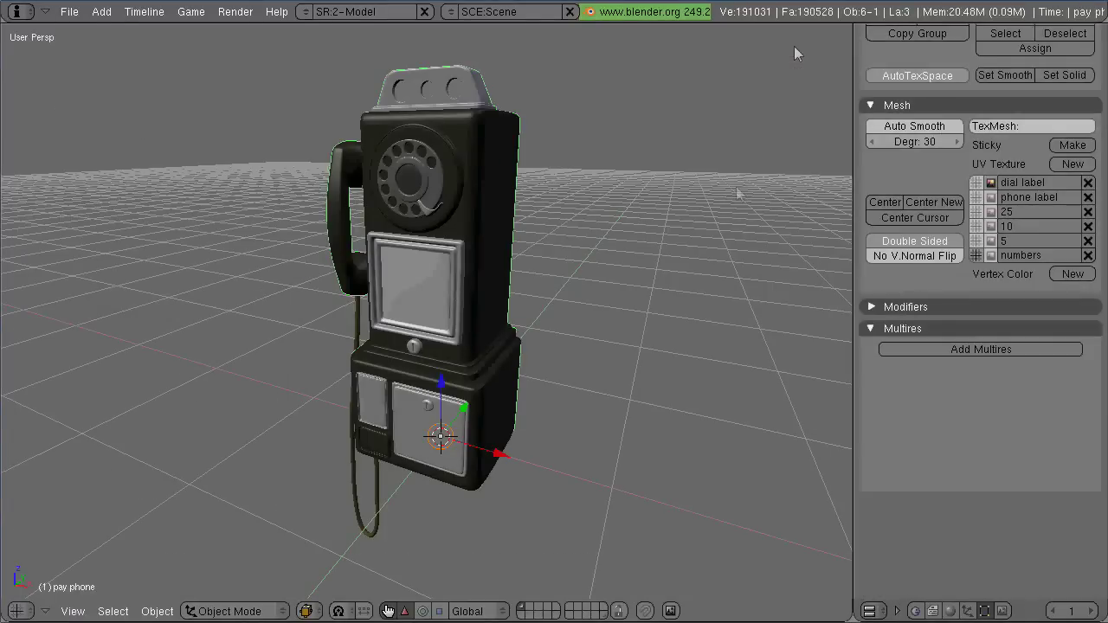
# - Examine the pay phone's group assignment in its object settings
pyautogui.moveTo(613, 291)
pyautogui.mouseDown(button='middle')
pyautogui.moveTo(451, 305)
pyautogui.moveTo(284, 288)
pyautogui.moveTo(404, 305)
pyautogui.moveTo(611, 302)
pyautogui.mouseUp(button='middle')
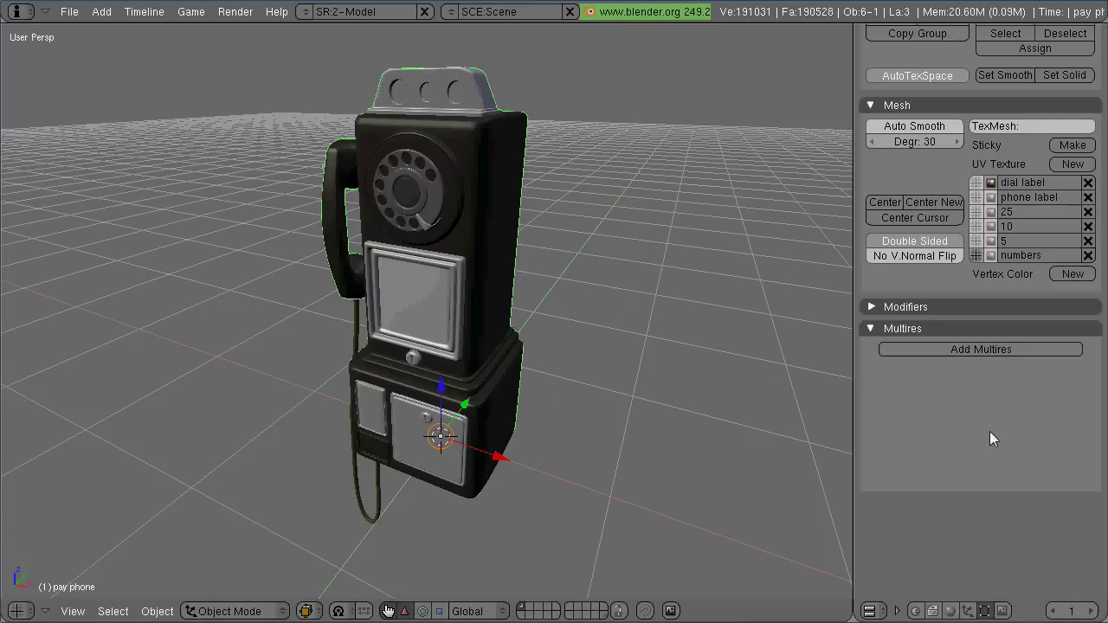
pyautogui.scroll(3, 990, 431)
pyautogui.click(968, 611)
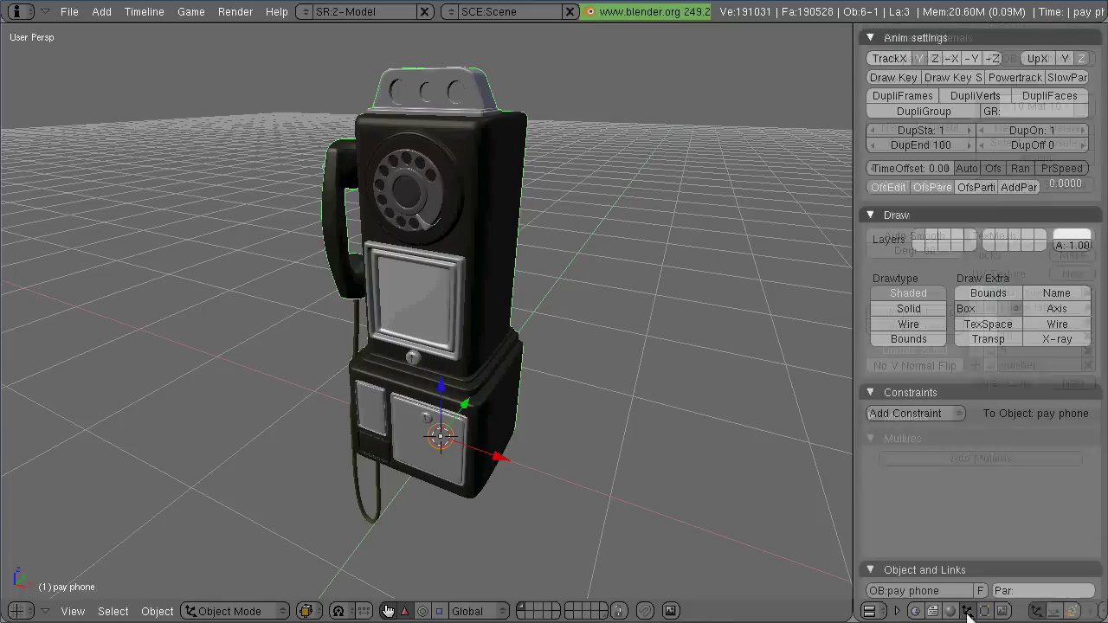
pyautogui.scroll(-3, 968, 471)
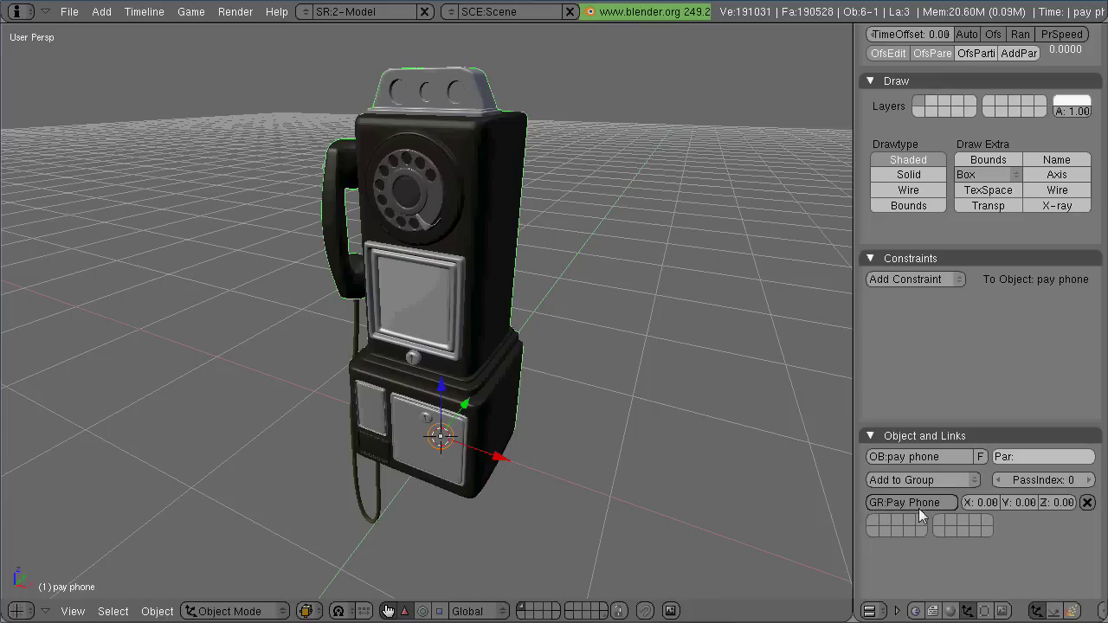
pyautogui.click(975, 488)
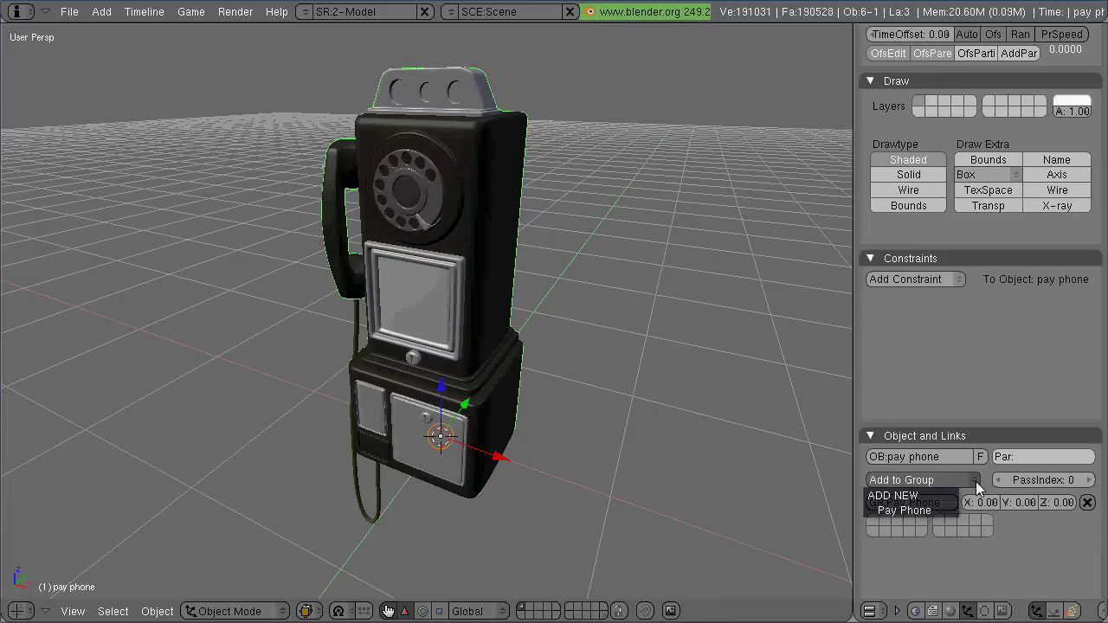
pyautogui.click(924, 516)
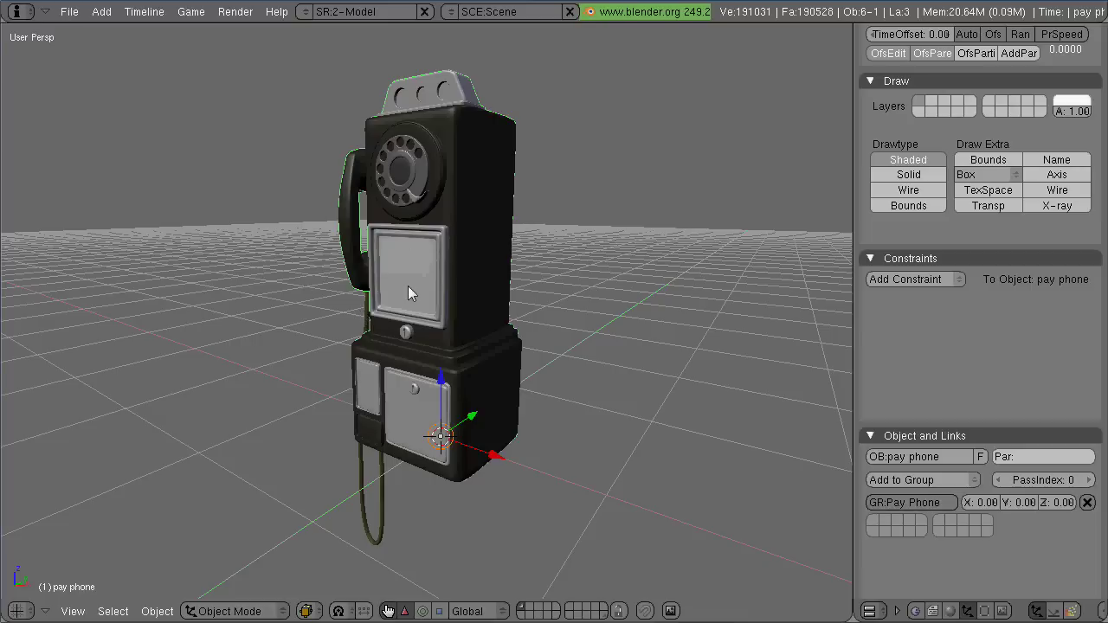
# - Open FINAL-laundromat.blend from the project's sets\laundromat folder
pyautogui.click(69, 12)
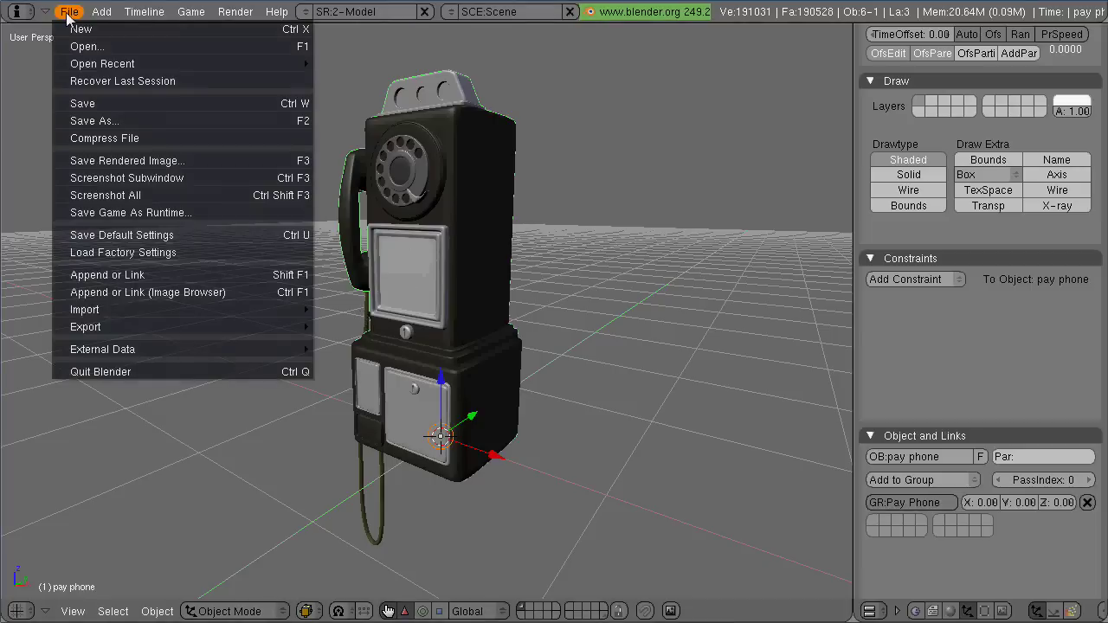
pyautogui.click(73, 46)
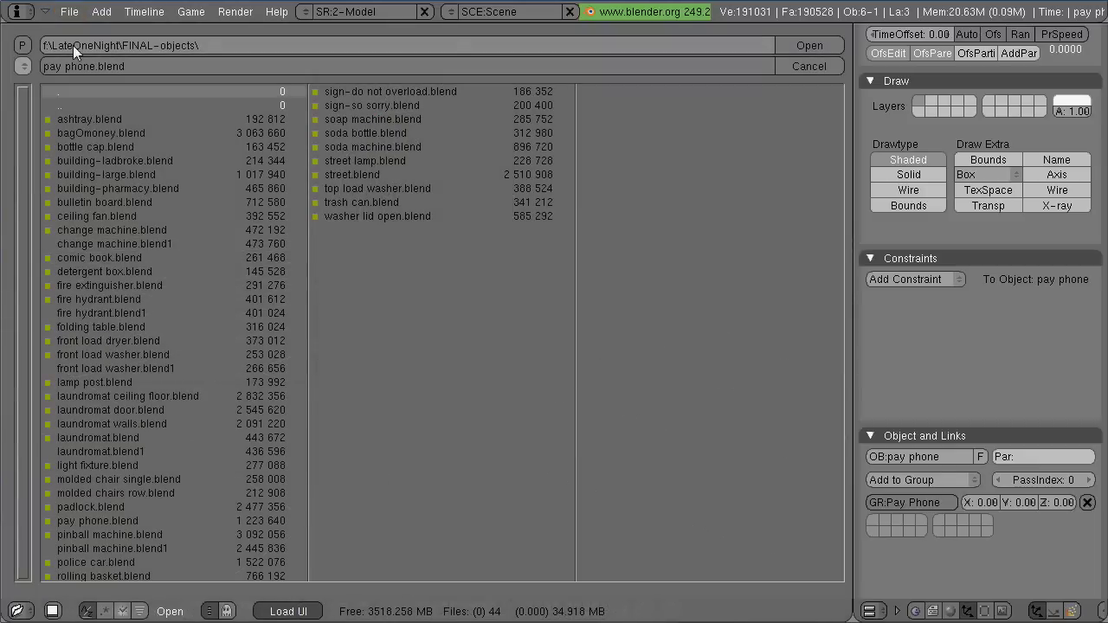
pyautogui.click(21, 45)
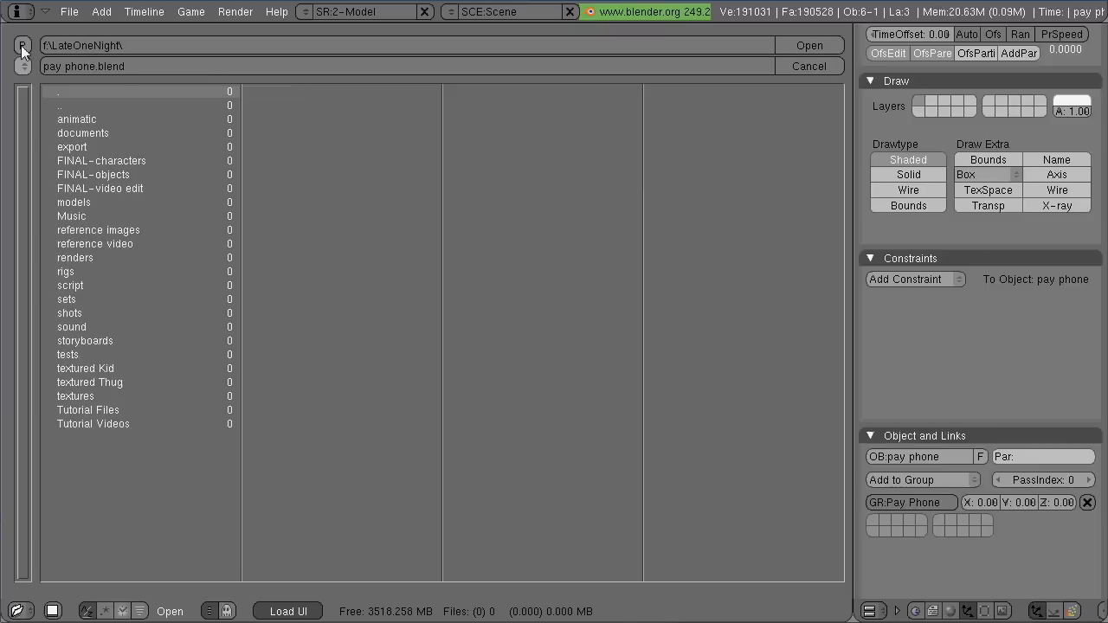
pyautogui.click(75, 300)
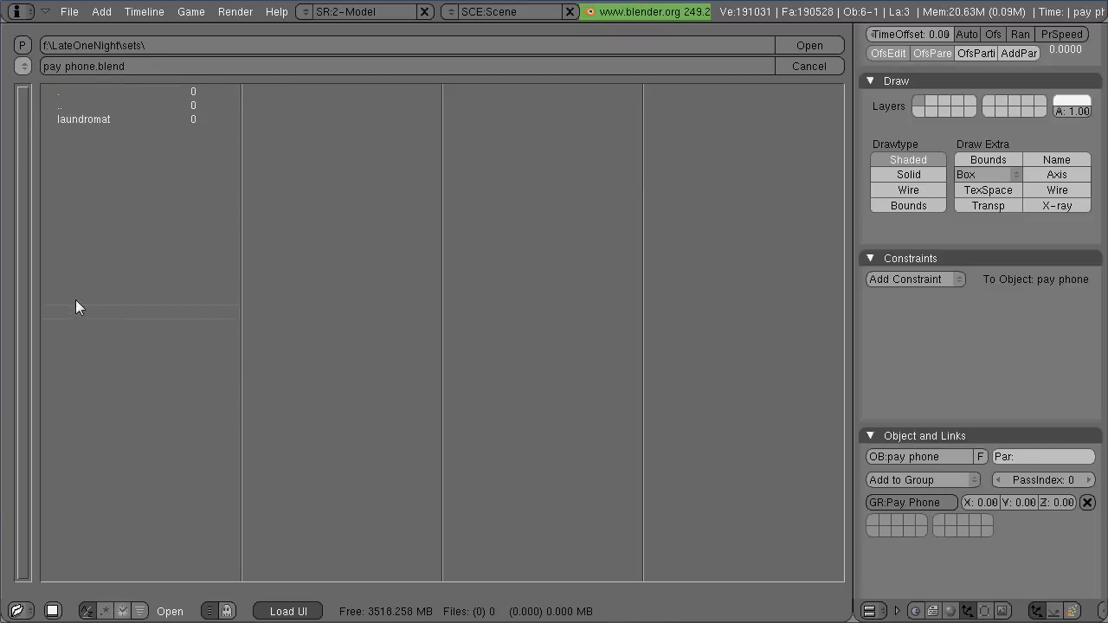
pyautogui.click(78, 120)
pyautogui.click(89, 119)
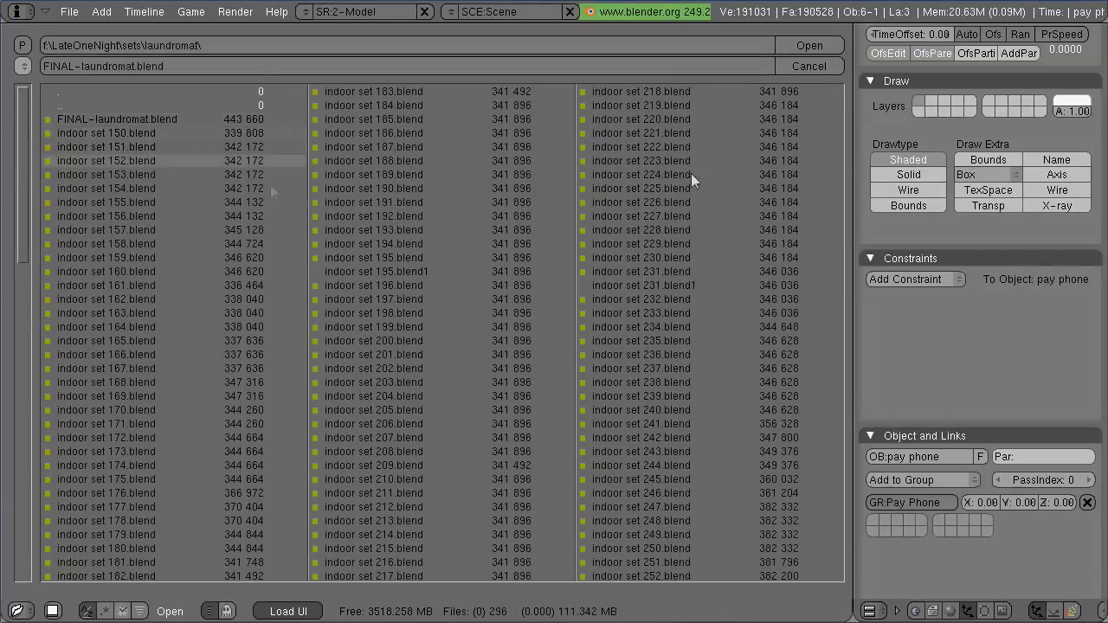
pyautogui.click(808, 45)
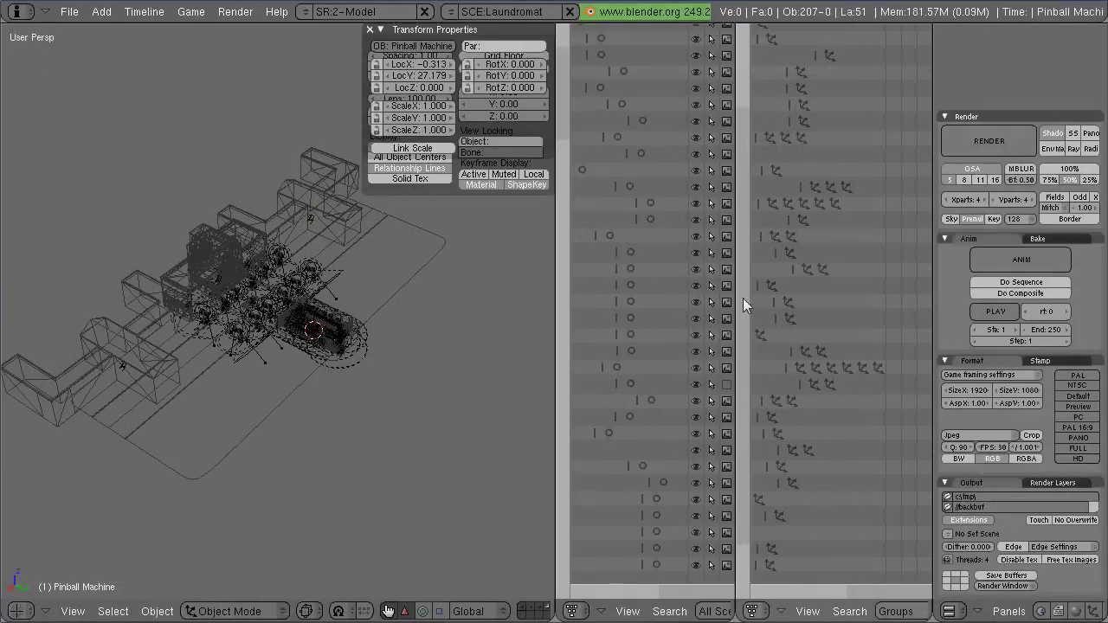
# - Join the two neighbouring outliner areas into a single outliner
pyautogui.rightClick(738, 302)
pyautogui.click(718, 319)
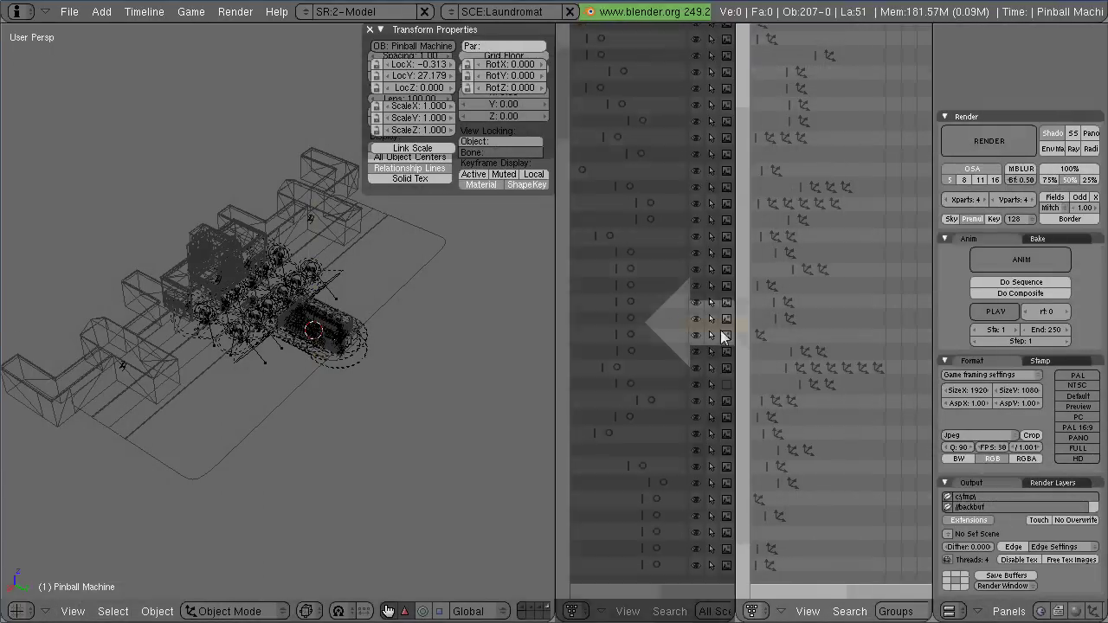
pyautogui.click(803, 319)
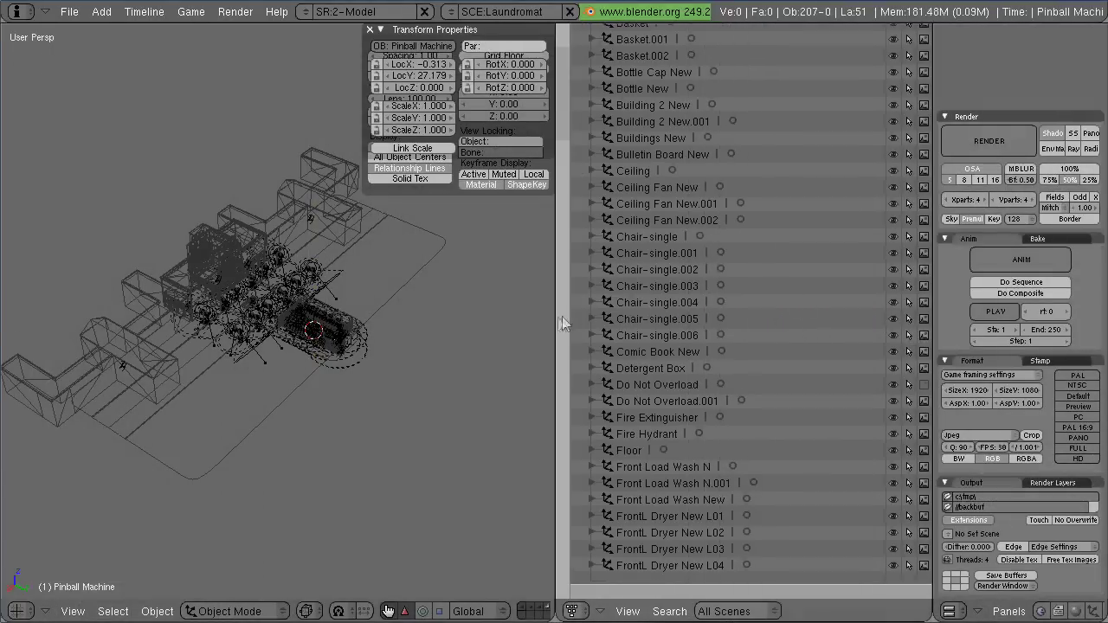
# - Widen the 3D view at the outliner's expense and close the floating Transform Properties panel
pyautogui.moveTo(562, 316); pyautogui.dragTo(720, 315)
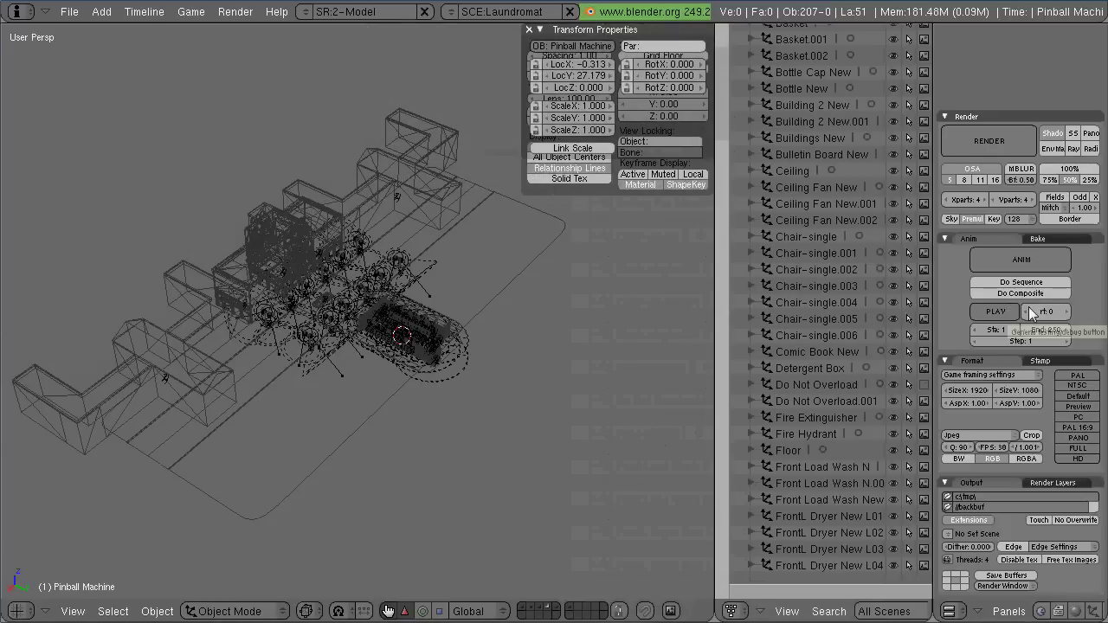
pyautogui.scroll(-3, 1029, 307)
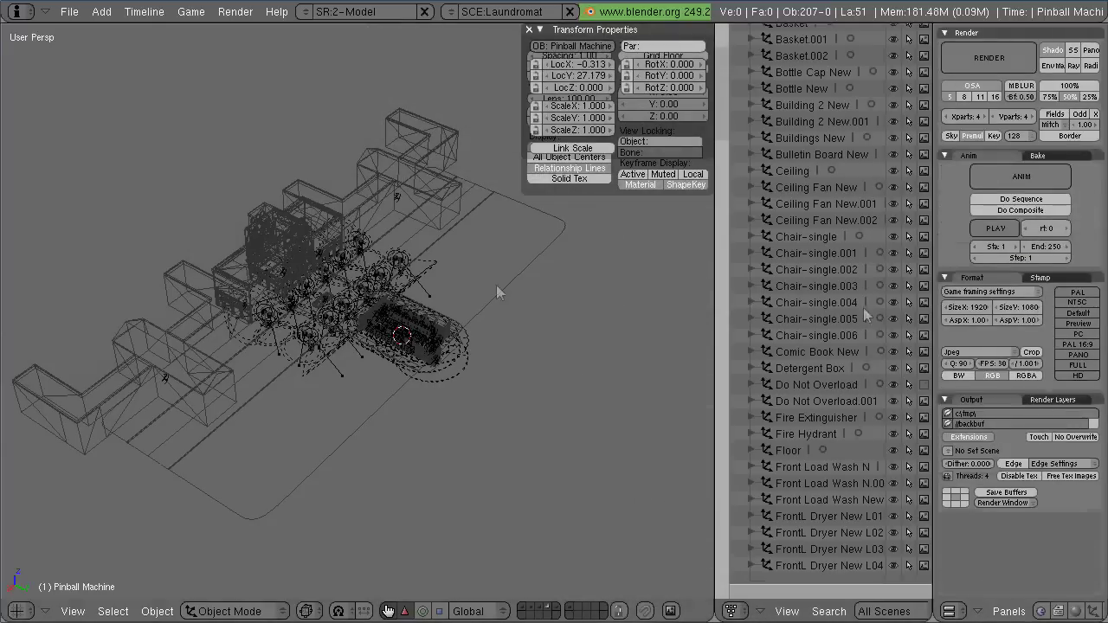
pyautogui.click(529, 29)
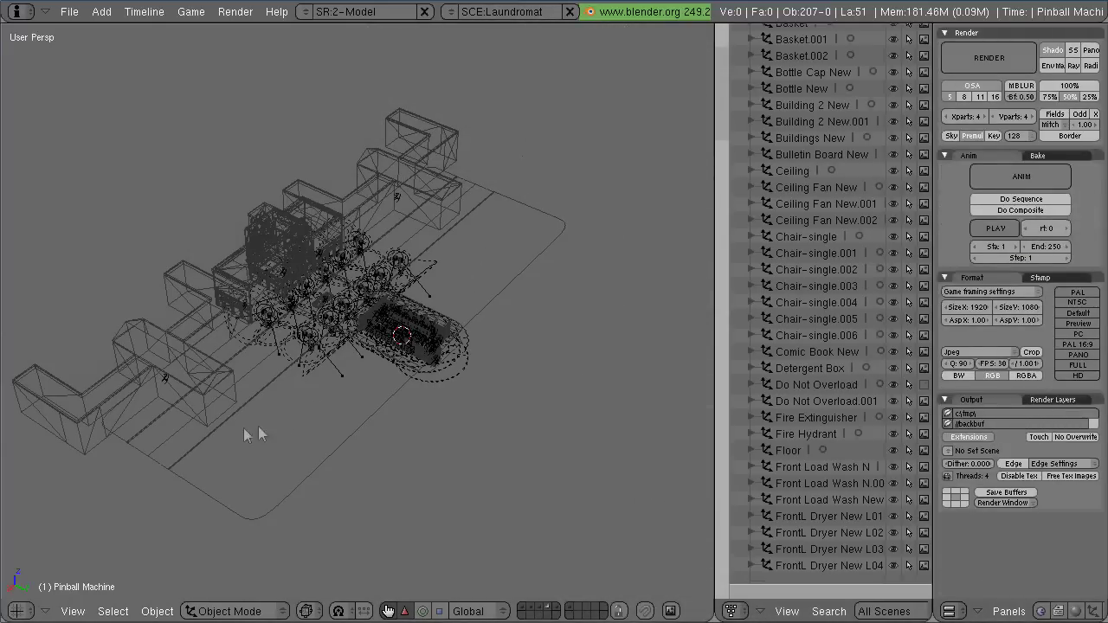
# - Examine the laundromat set in the 3D view, from the overall street layout down to the rows of washers inside
pyautogui.moveTo(223, 428); pyautogui.dragTo(488, 237, button='middle')
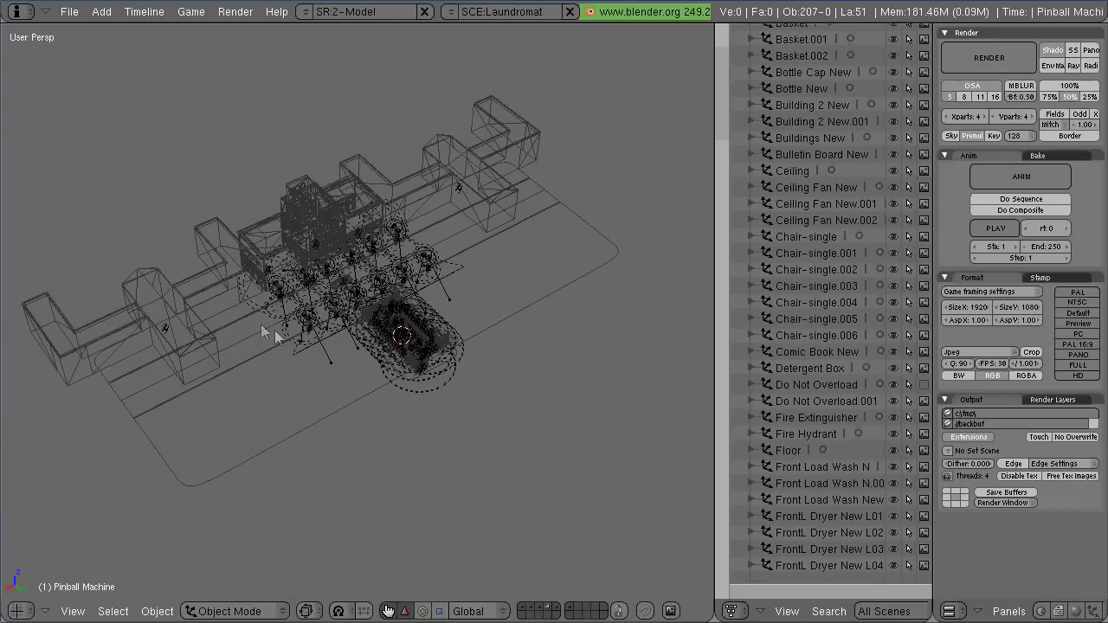
pyautogui.press('b')
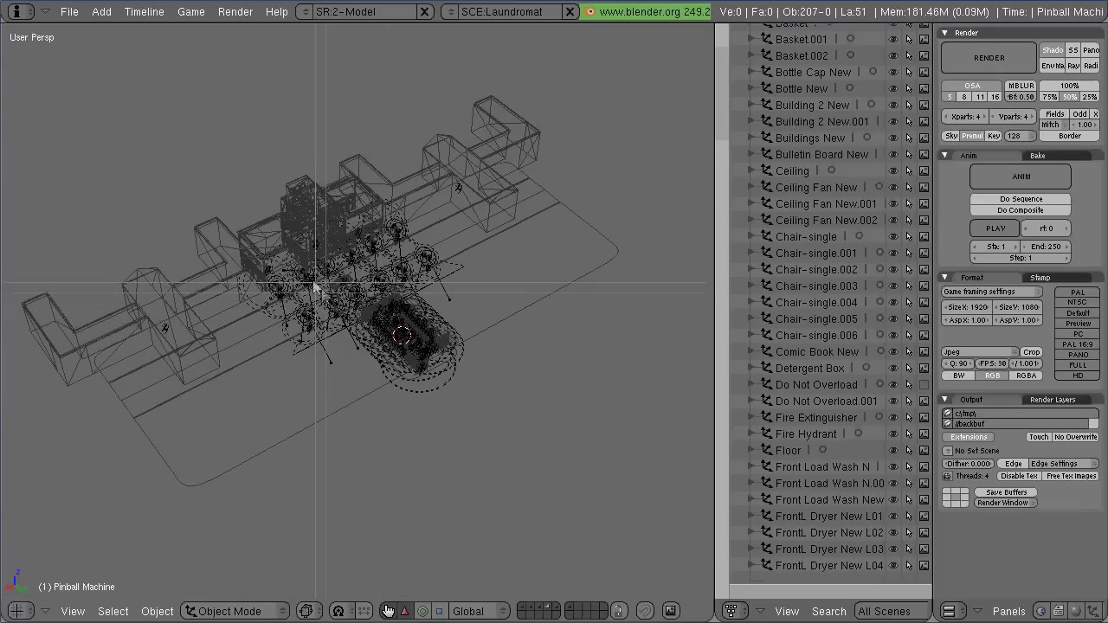
pyautogui.moveTo(310, 274); pyautogui.dragTo(495, 387)
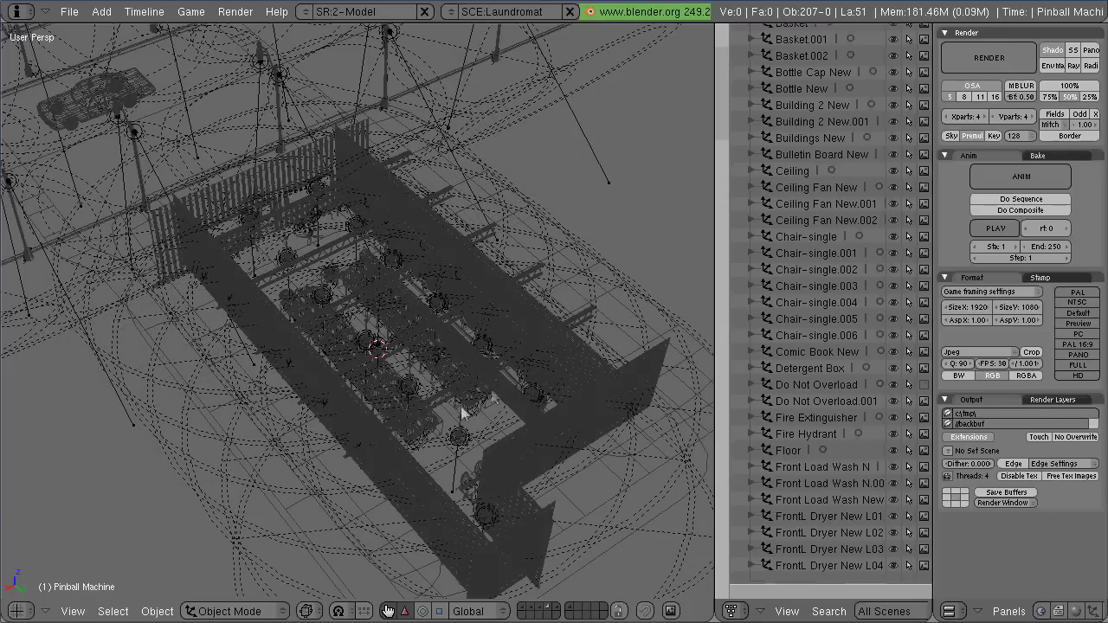
pyautogui.moveTo(442, 415)
pyautogui.mouseDown(button='middle')
pyautogui.moveTo(531, 448)
pyautogui.moveTo(354, 448)
pyautogui.moveTo(645, 429)
pyautogui.mouseUp(button='middle')
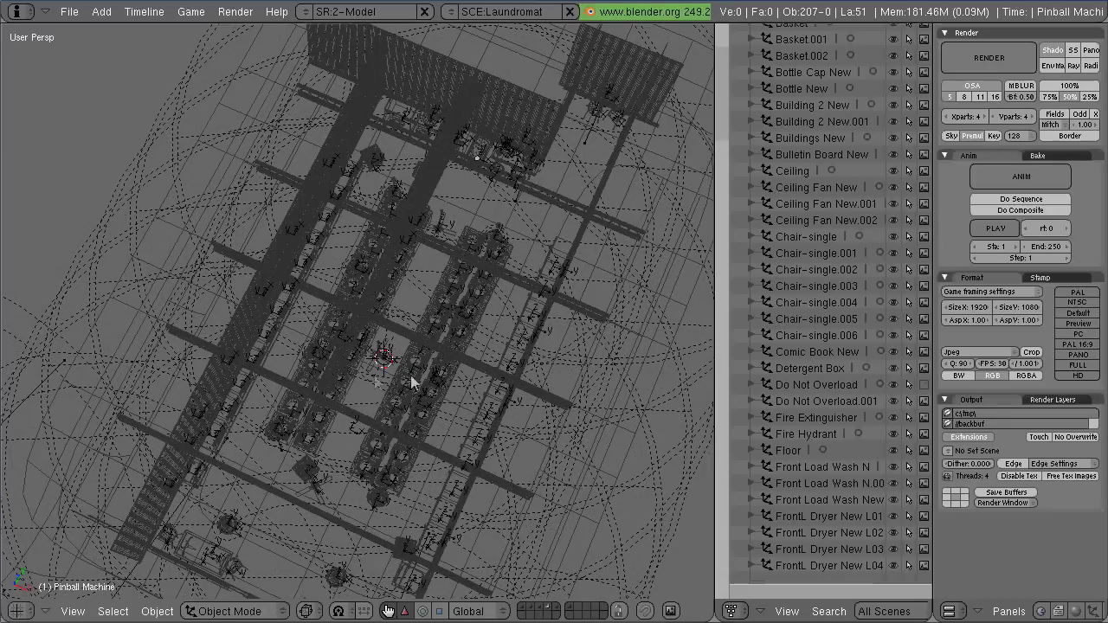
pyautogui.moveTo(462, 413)
pyautogui.mouseDown(button='middle')
pyautogui.moveTo(448, 442)
pyautogui.moveTo(436, 395)
pyautogui.moveTo(431, 404)
pyautogui.mouseUp(button='middle')
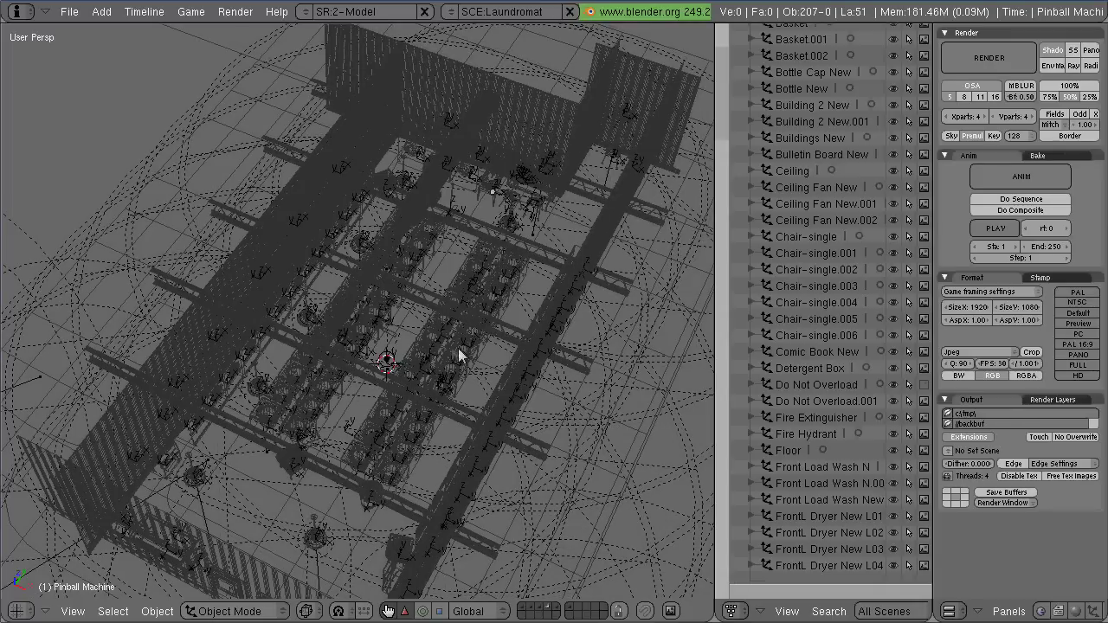
pyautogui.press('b')
pyautogui.moveTo(383, 113); pyautogui.dragTo(579, 241)
pyautogui.moveTo(419, 395); pyautogui.dragTo(365, 216, button='middle')
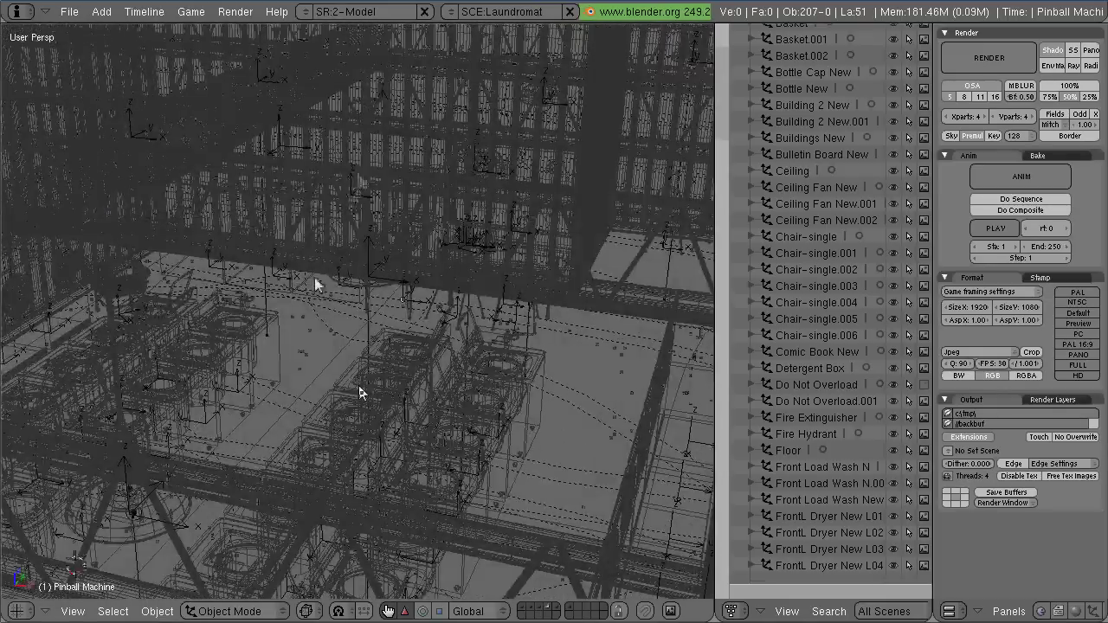
pyautogui.moveTo(314, 277); pyautogui.dragTo(222, 260, button='middle')
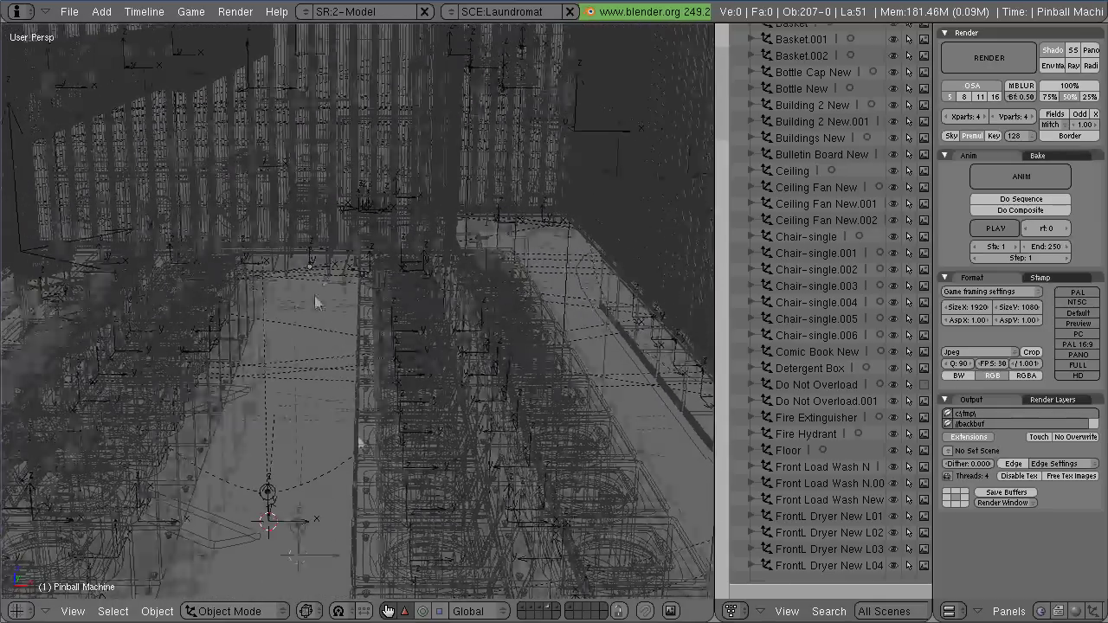
# - Examine the laundromat interior in textured shading, return to wireframe and inspect the whole building and street layout from above
pyautogui.moveTo(314, 295); pyautogui.dragTo(366, 336, button='middle')
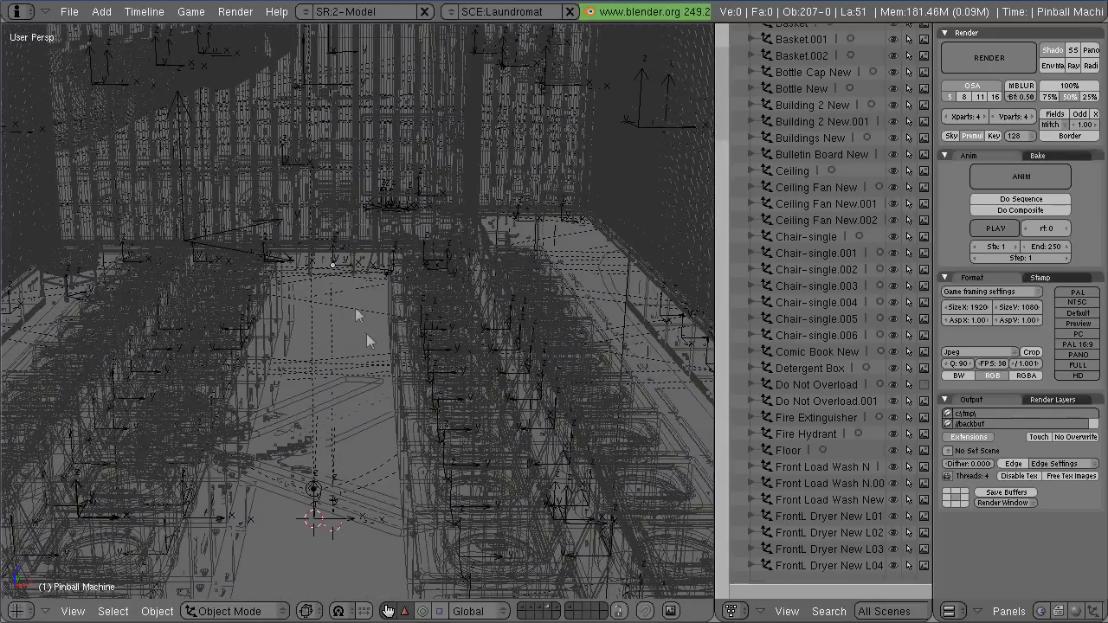
pyautogui.hotkey('alt', 'z')
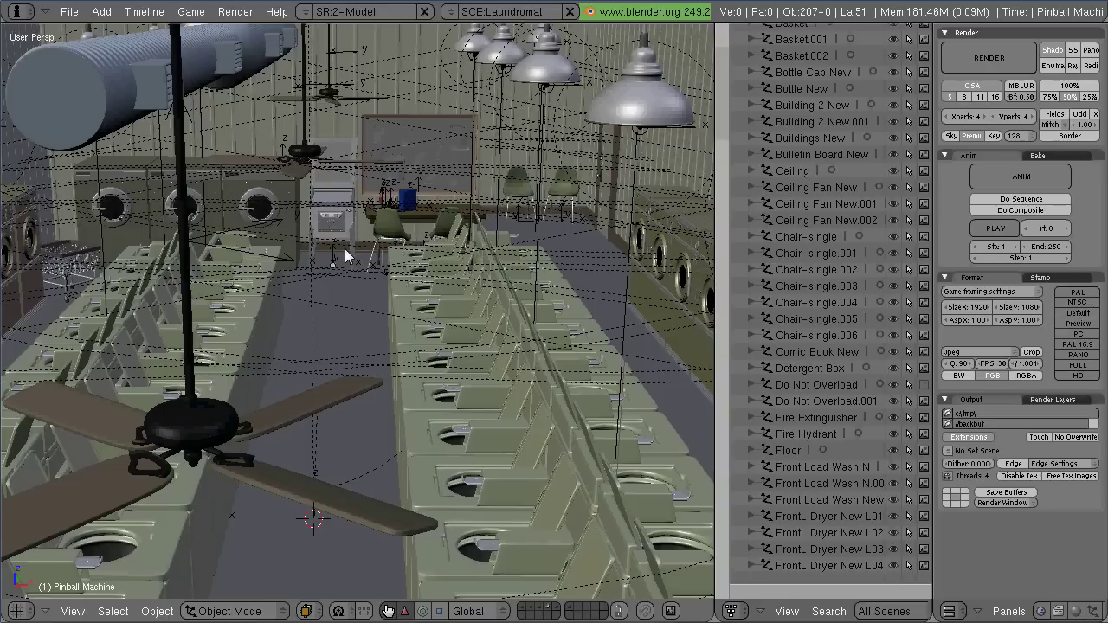
pyautogui.press('z')
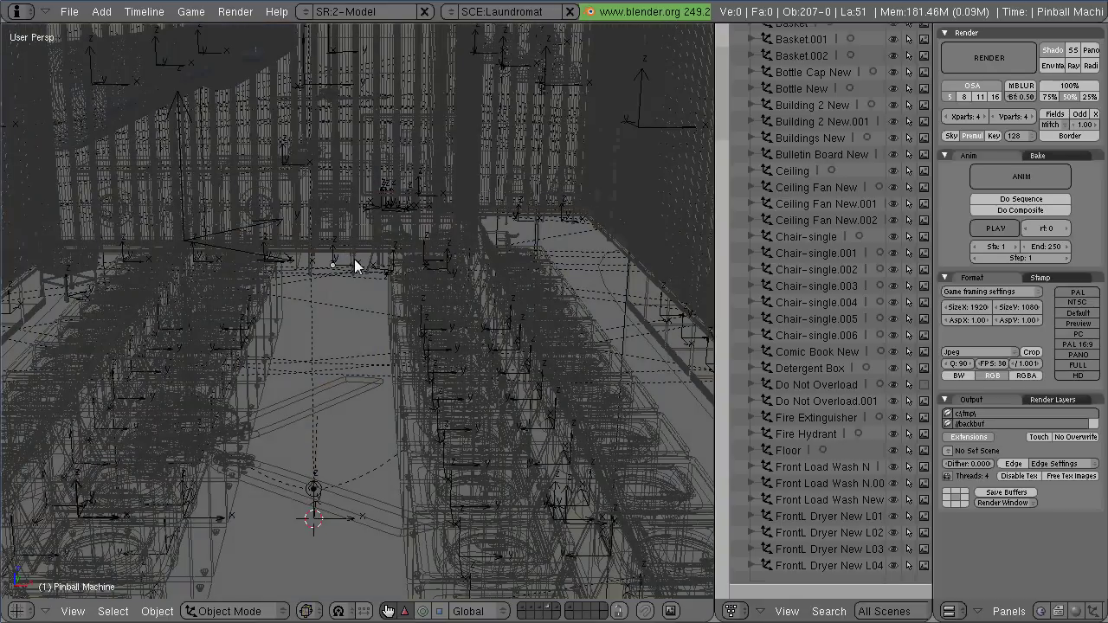
pyautogui.scroll(-3, 354, 266)
pyautogui.scroll(-4, 355, 259)
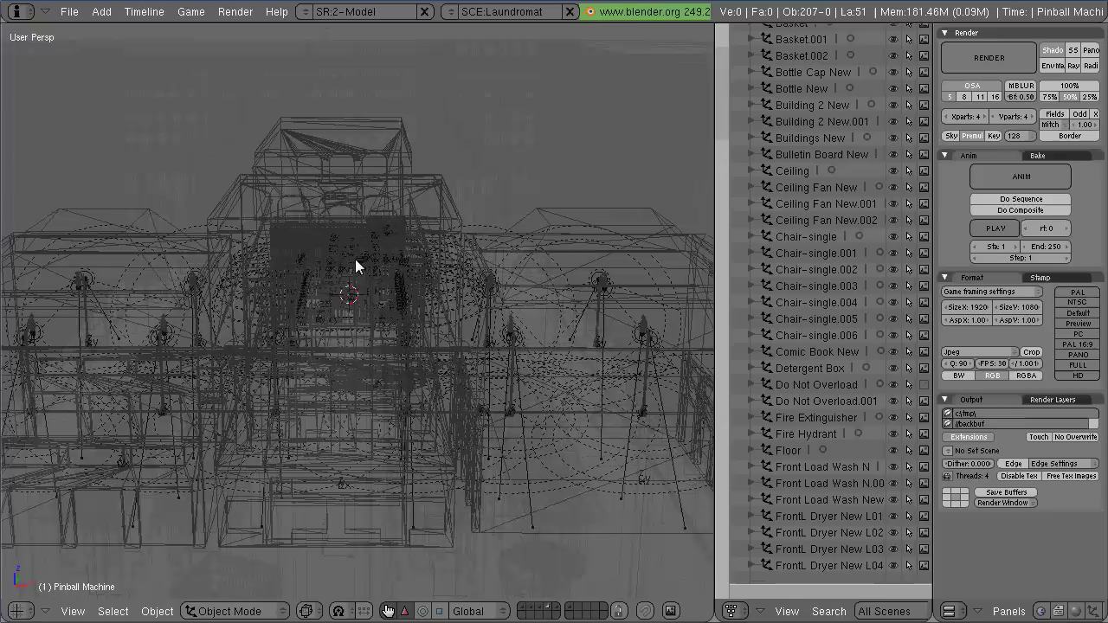
pyautogui.moveTo(357, 265); pyautogui.dragTo(439, 348, button='middle')
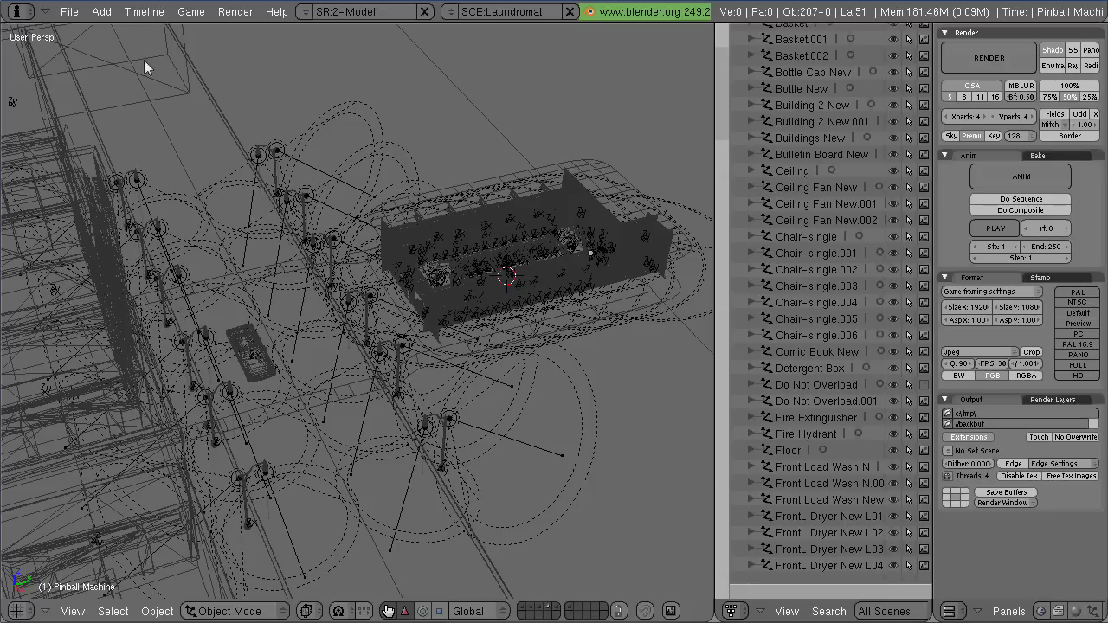
# - Browse the FINAL-objects library folder to the Pay Phone group inside pay phone.blend, and leave without linking it
pyautogui.click(69, 12)
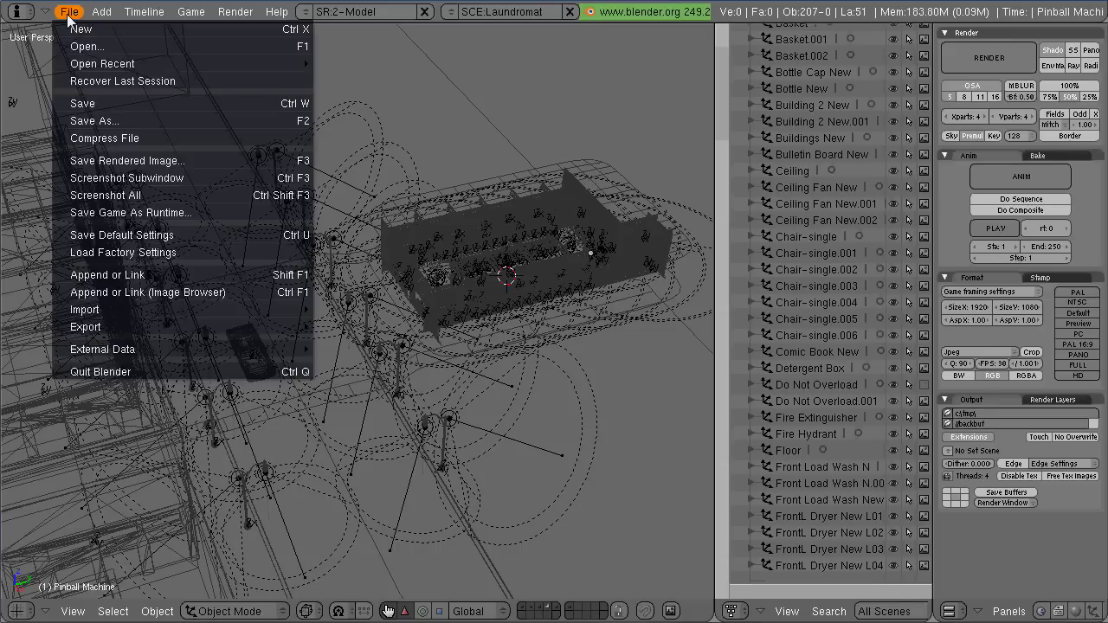
pyautogui.click(151, 275)
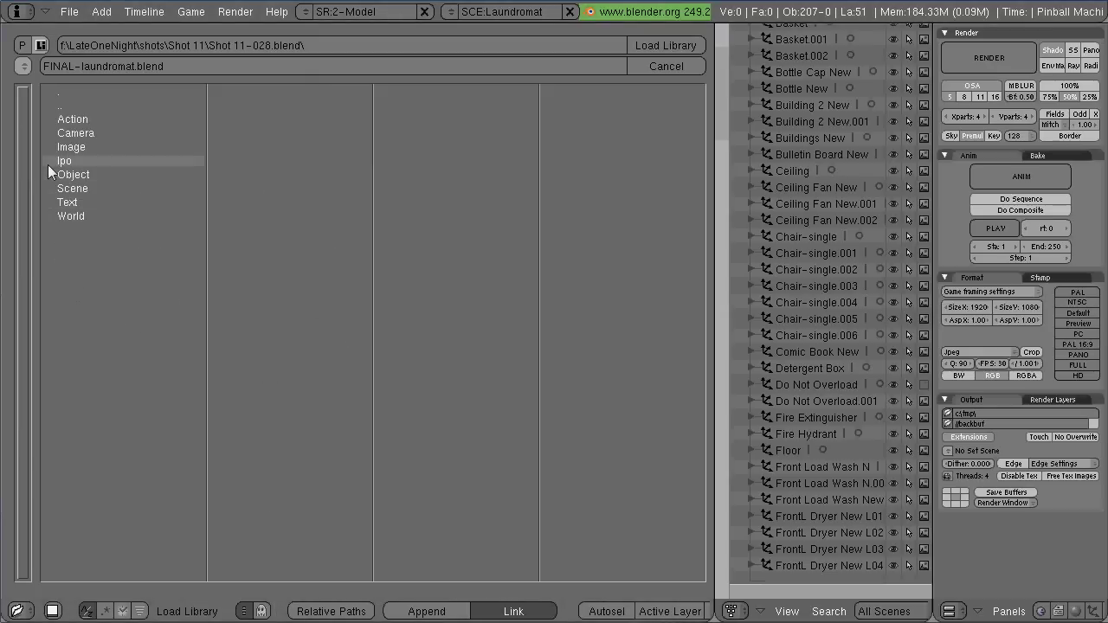
pyautogui.click(22, 46)
pyautogui.click(22, 46)
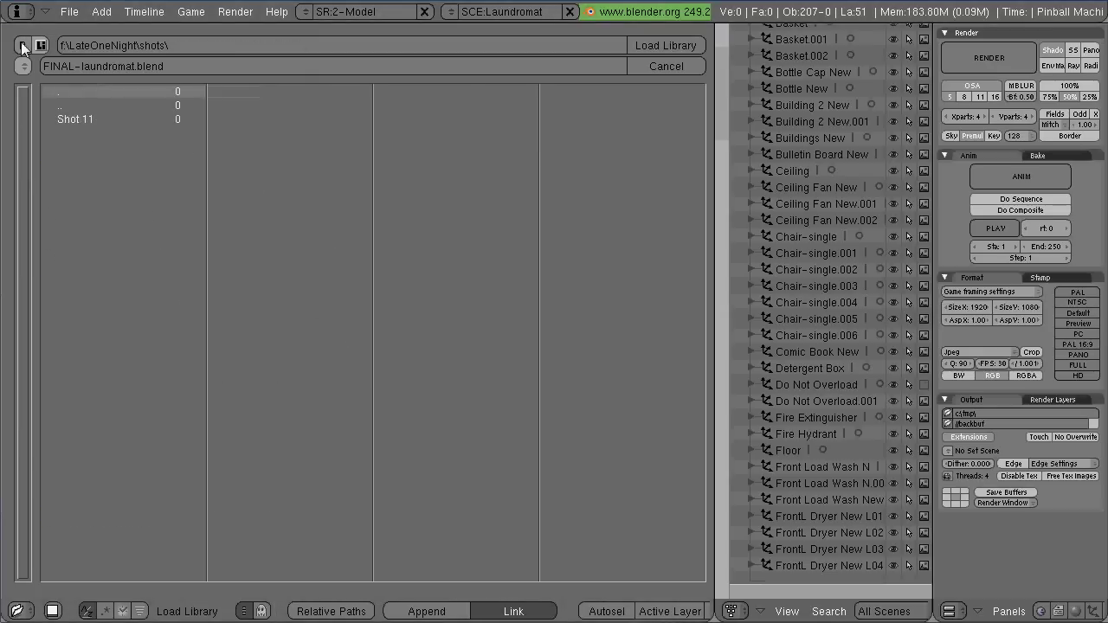
pyautogui.click(22, 46)
pyautogui.click(111, 175)
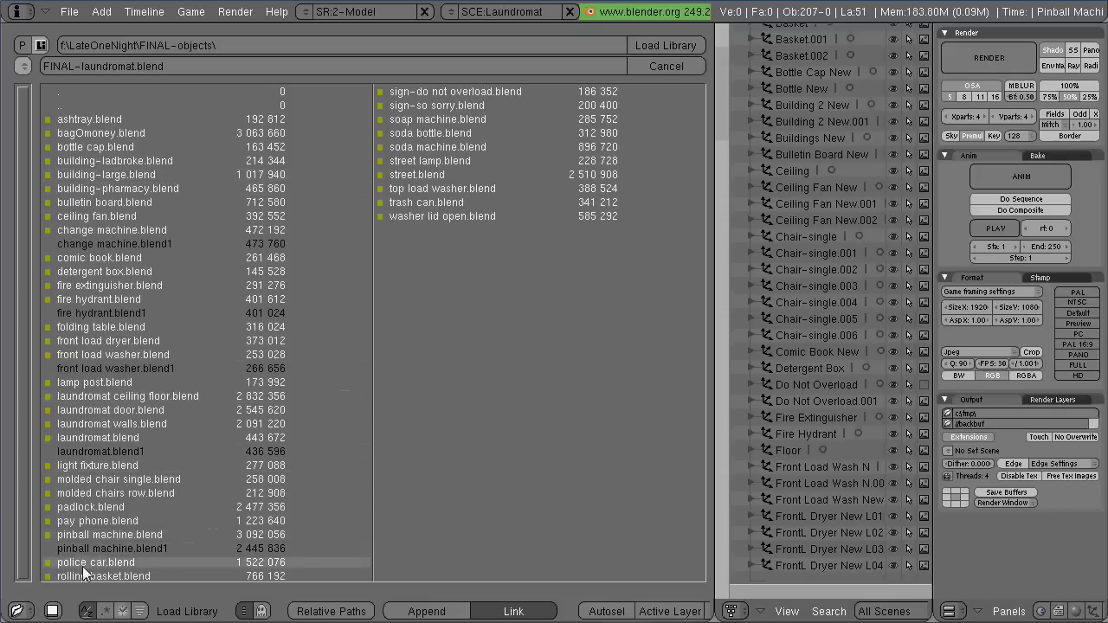
pyautogui.click(84, 521)
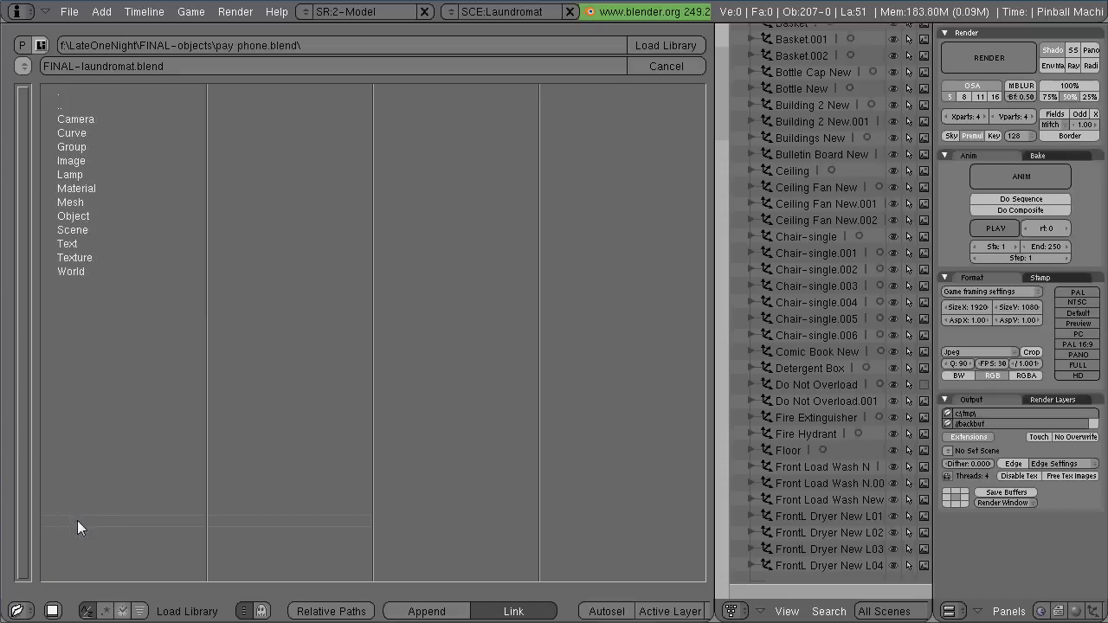
pyautogui.click(63, 148)
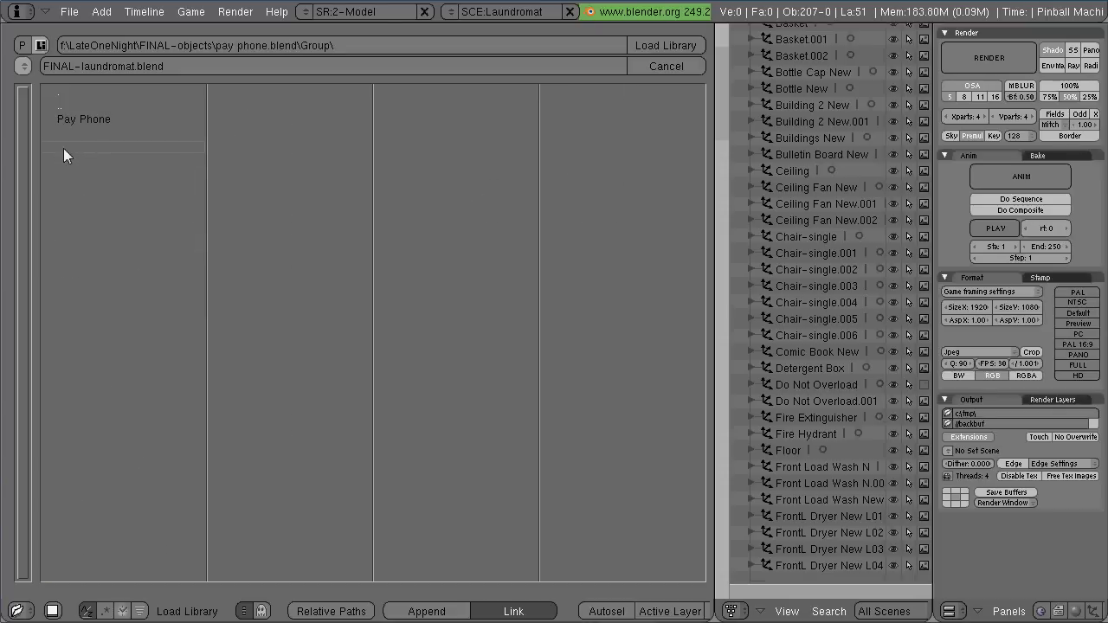
pyautogui.click(101, 122)
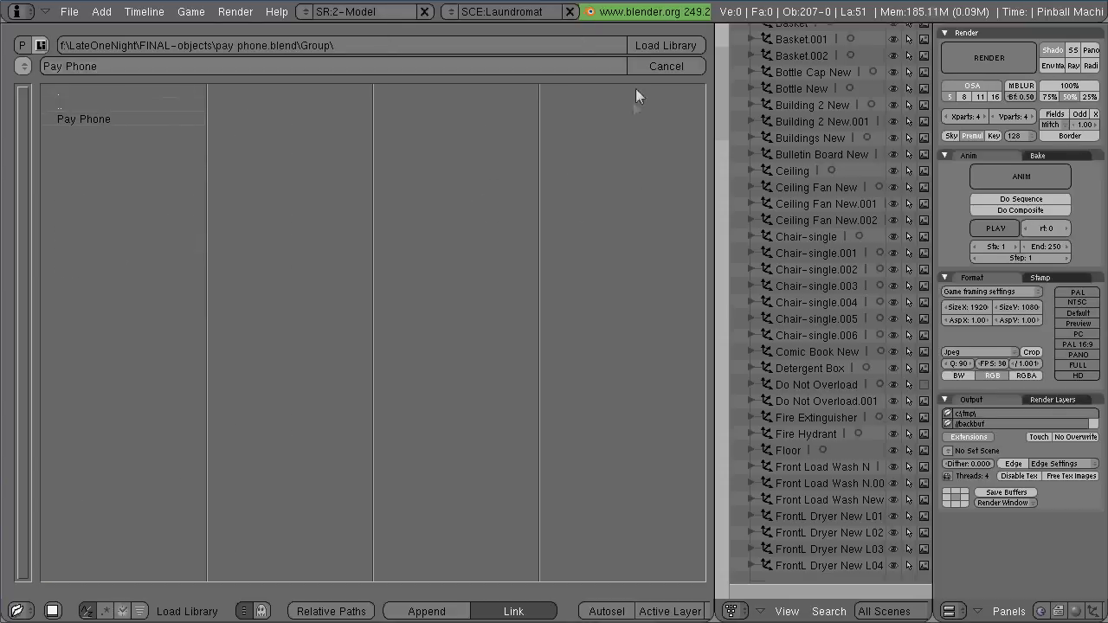
pyautogui.click(648, 68)
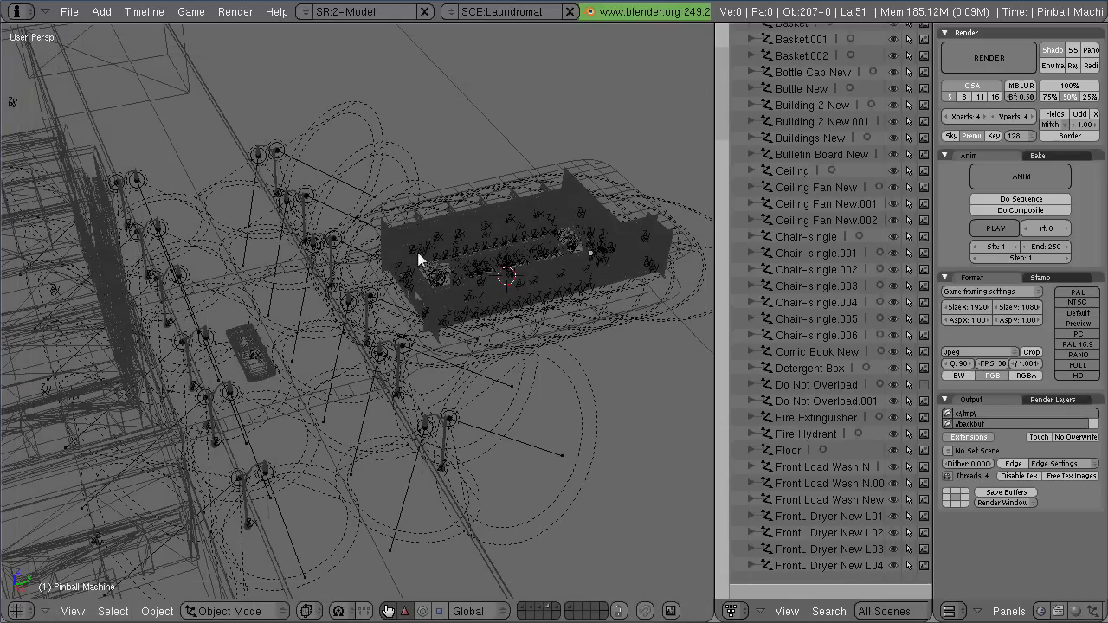
# - Check the option for adding groups and the file's scene list, keeping Laundromat as the active scene
pyautogui.click(101, 12)
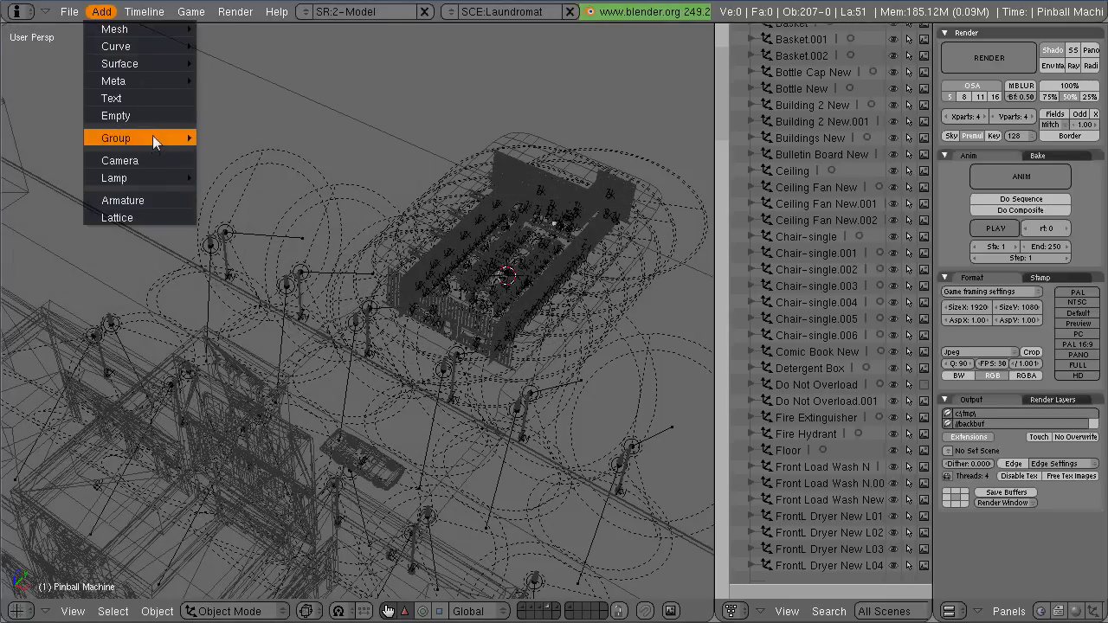
pyautogui.moveTo(152, 138)
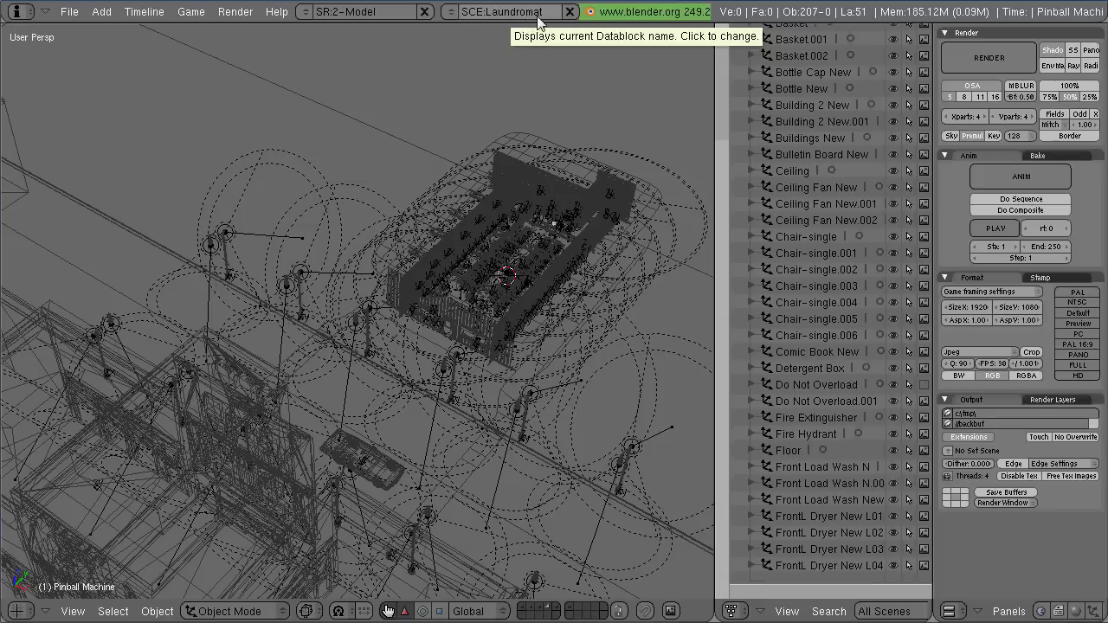
pyautogui.click(450, 11)
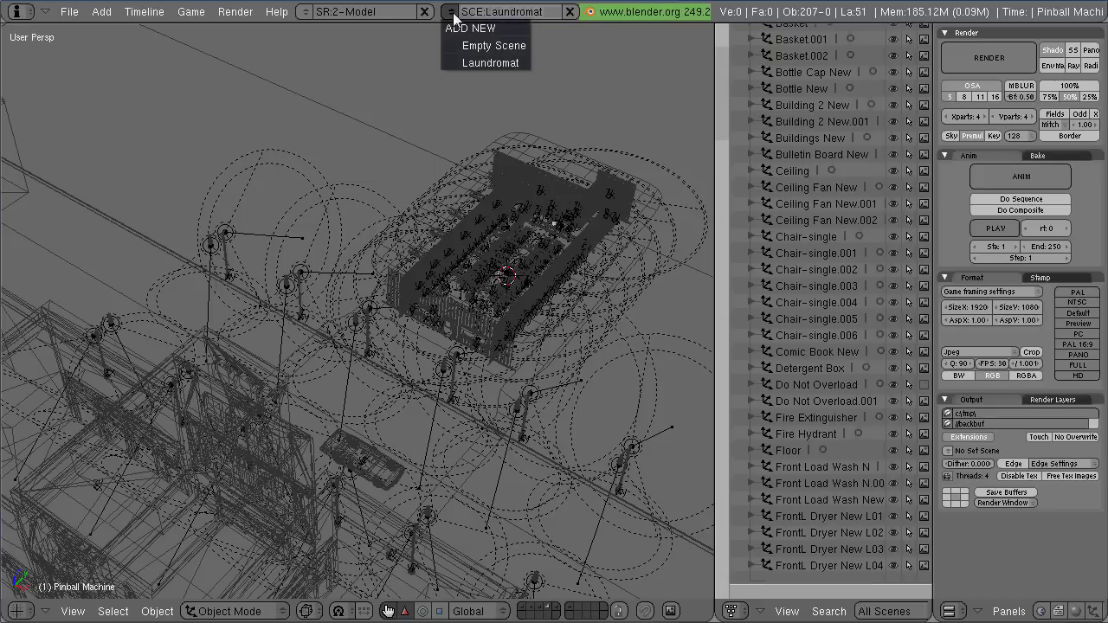
pyautogui.click(491, 65)
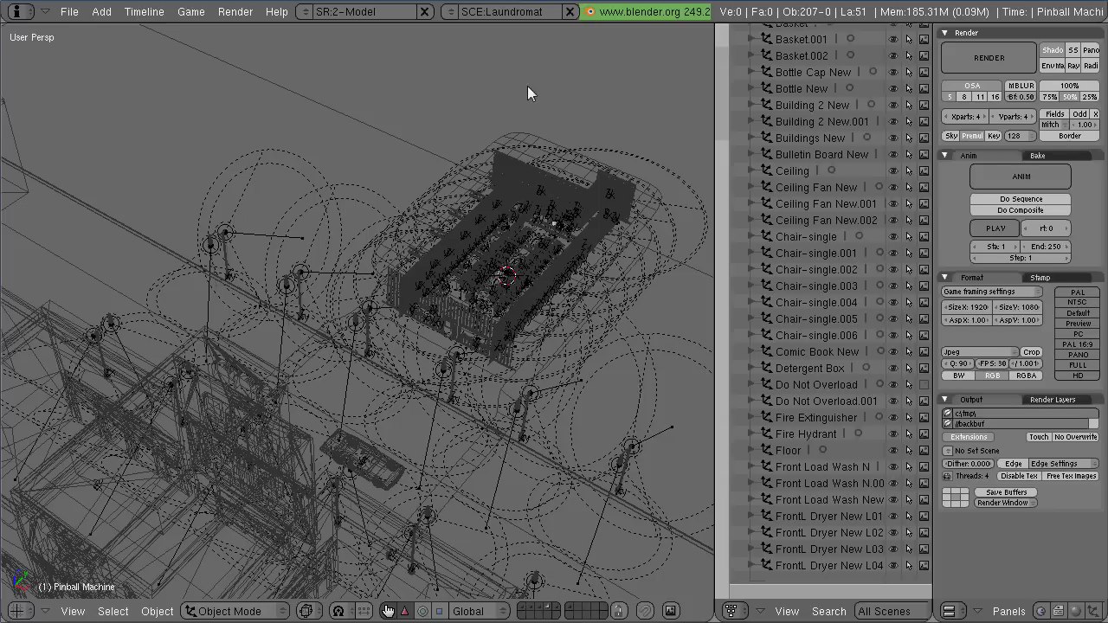
# - Start a new default file, erasing the open laundromat set from the session
pyautogui.click(68, 12)
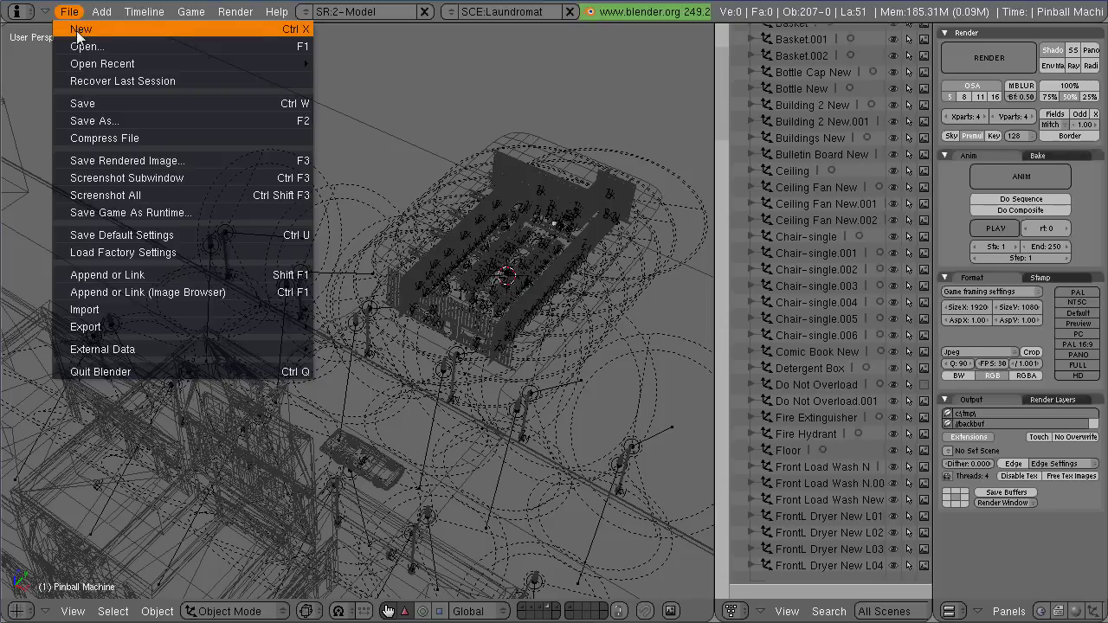
pyautogui.click(78, 31)
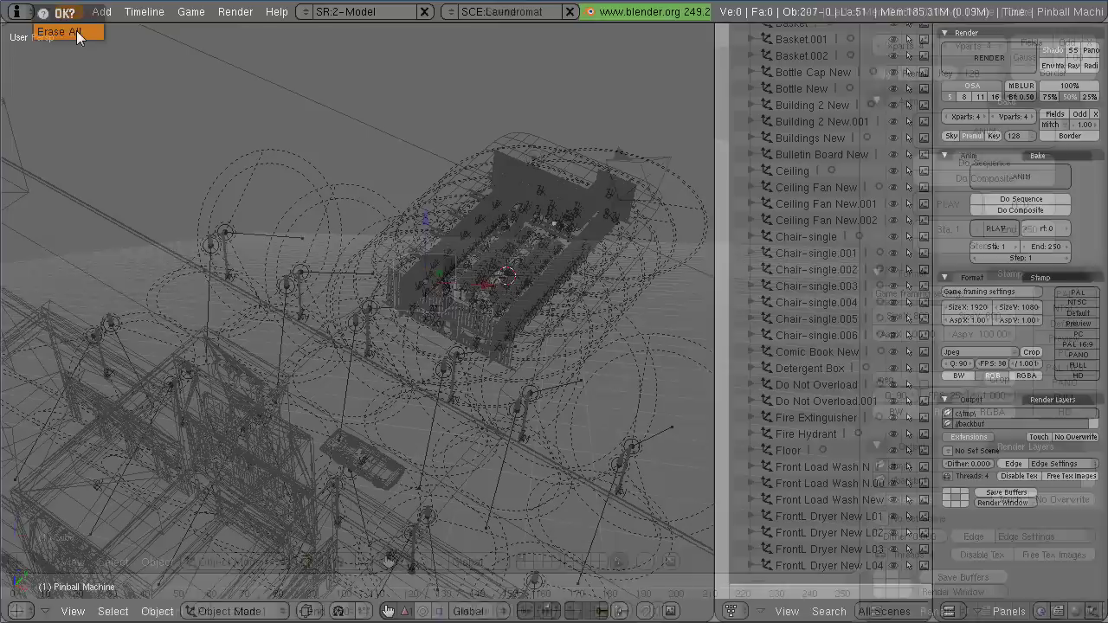
pyautogui.click(77, 32)
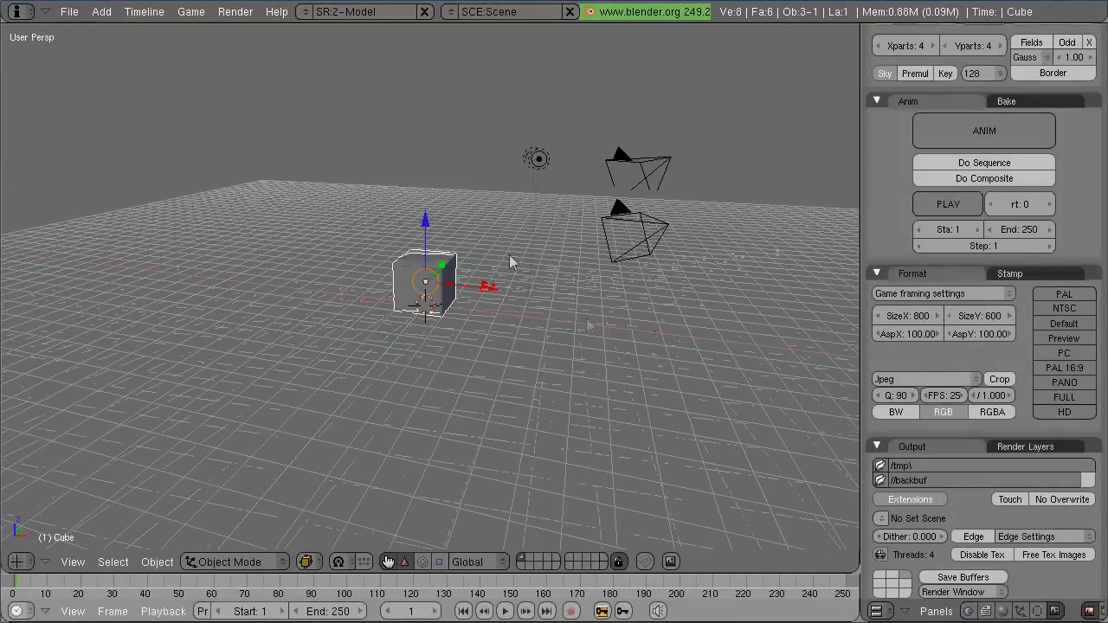
# - Delete the default lamp and cube, keeping the camera, and save the file as "shot 11 test"
pyautogui.rightClick(536, 160)
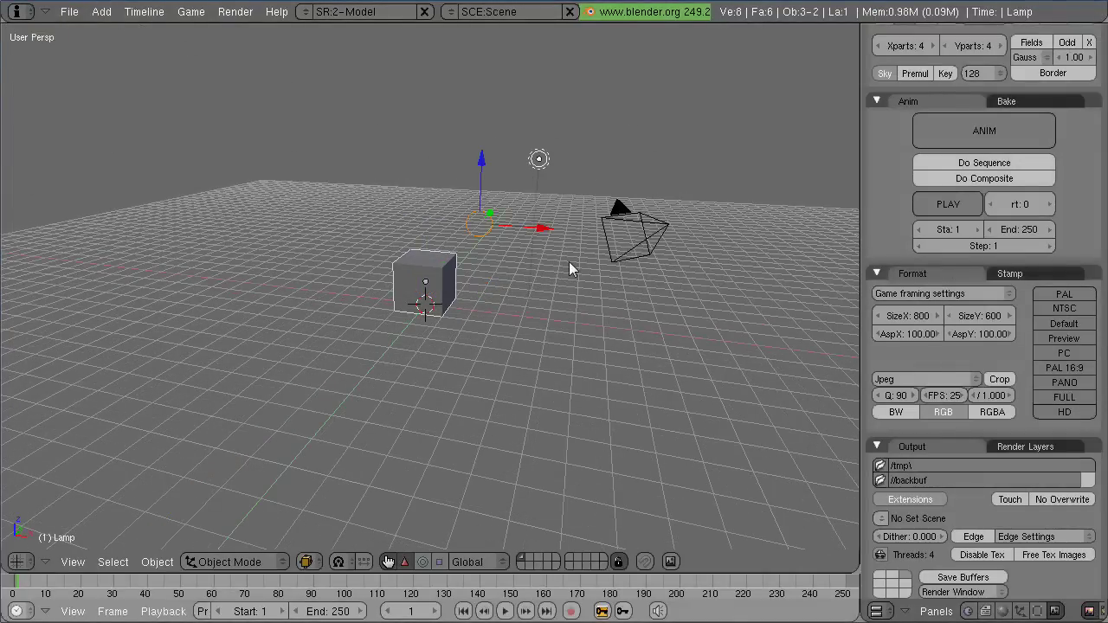
pyautogui.press('x')
pyautogui.click(569, 263)
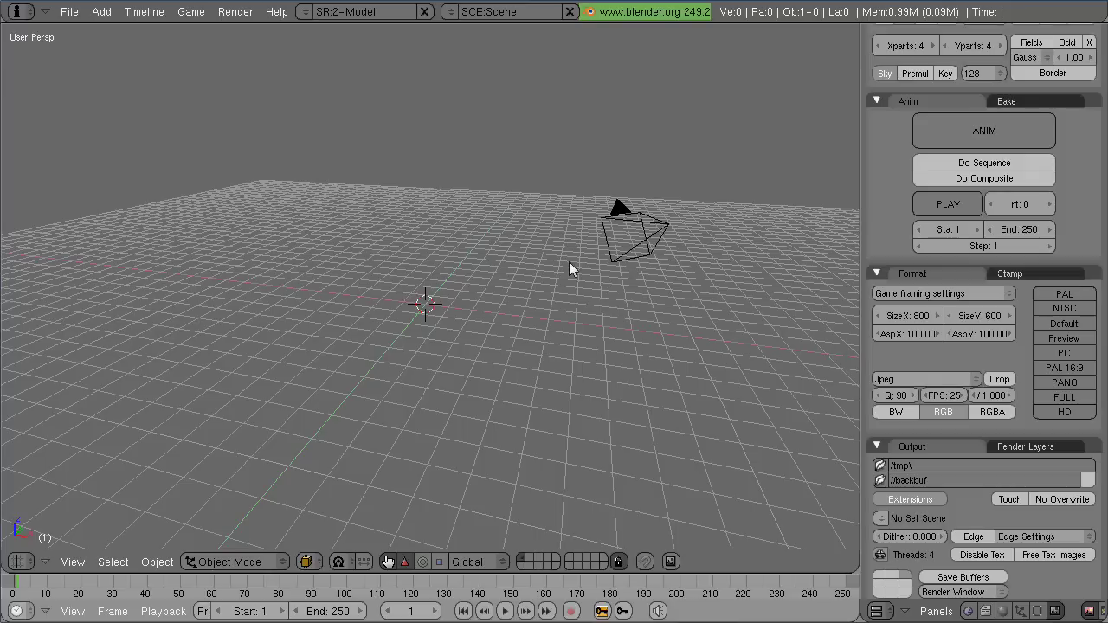
pyautogui.click(69, 11)
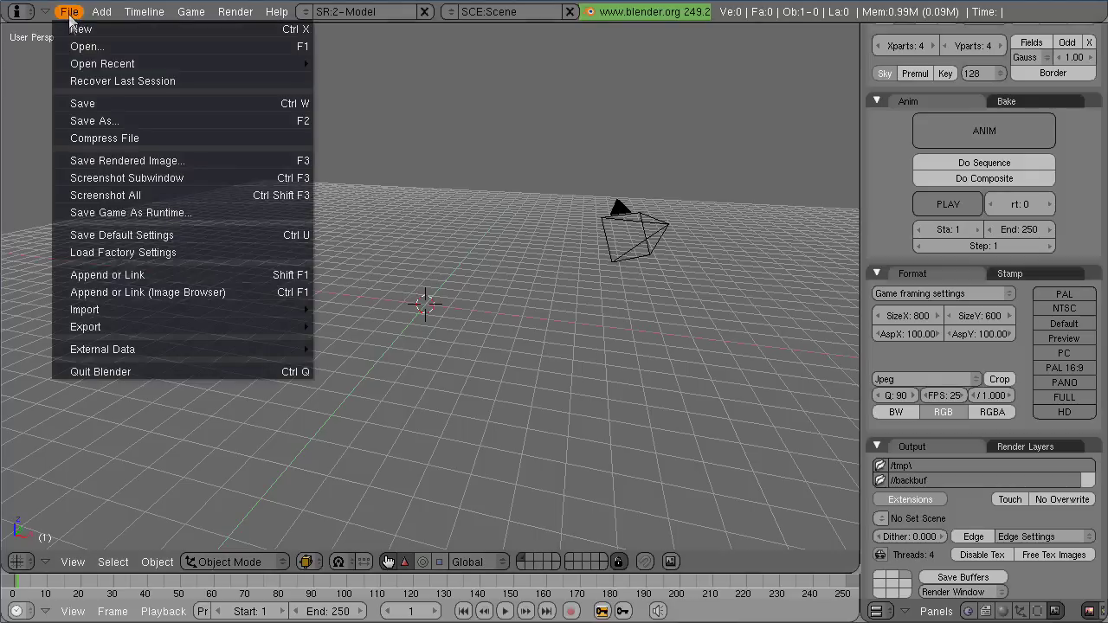
pyautogui.click(94, 105)
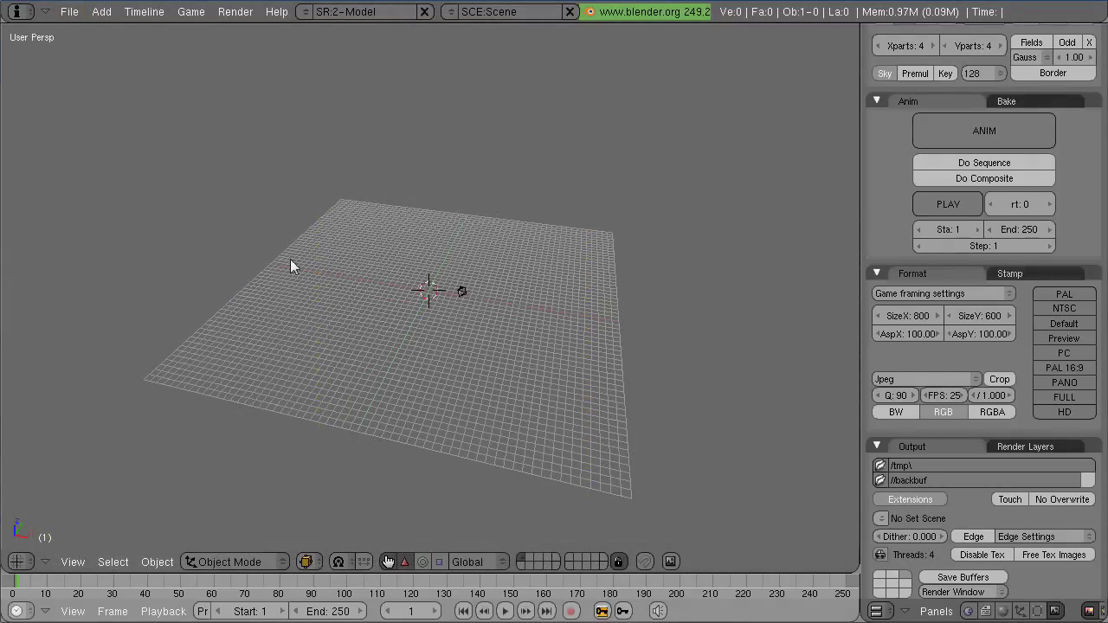
# - Open the Append or Link library browser and set it to Link with relative paths
pyautogui.click(68, 13)
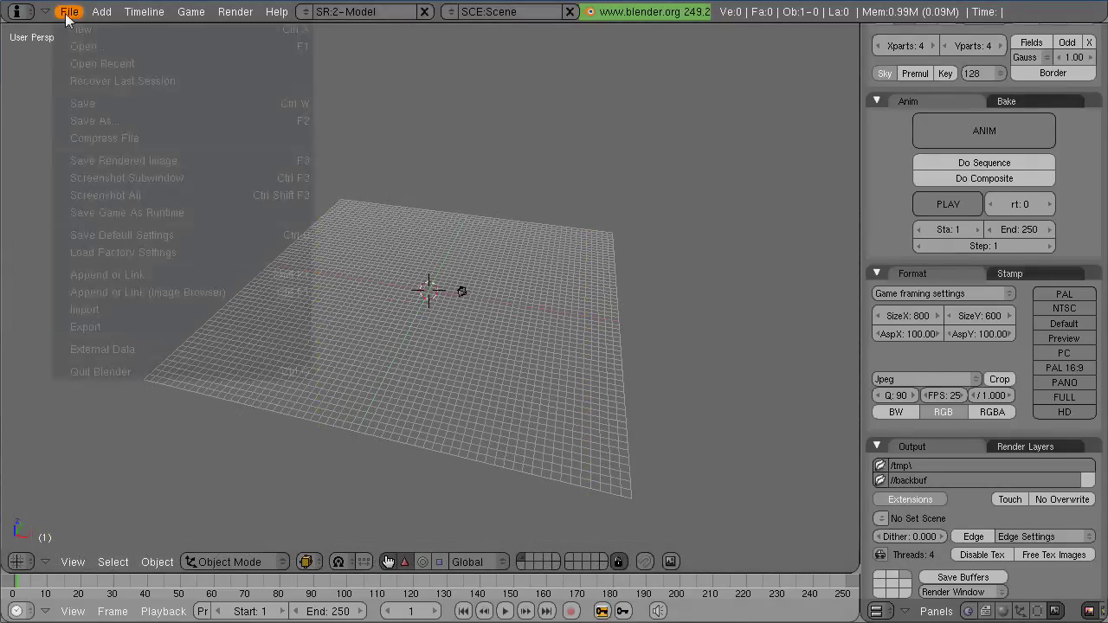
pyautogui.click(137, 275)
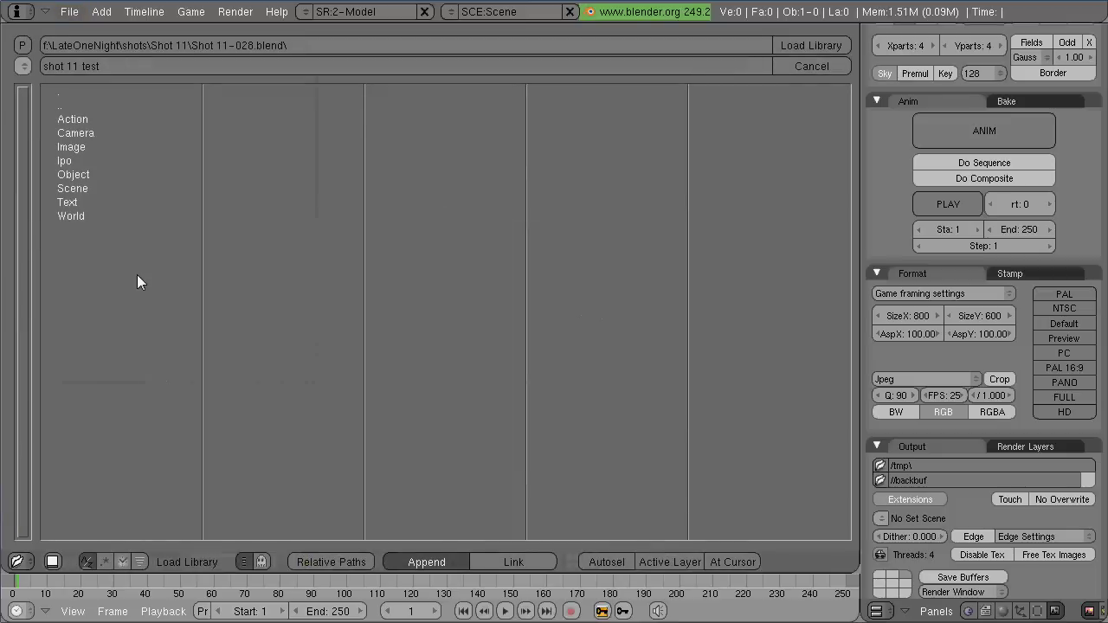
pyautogui.click(516, 562)
pyautogui.click(317, 563)
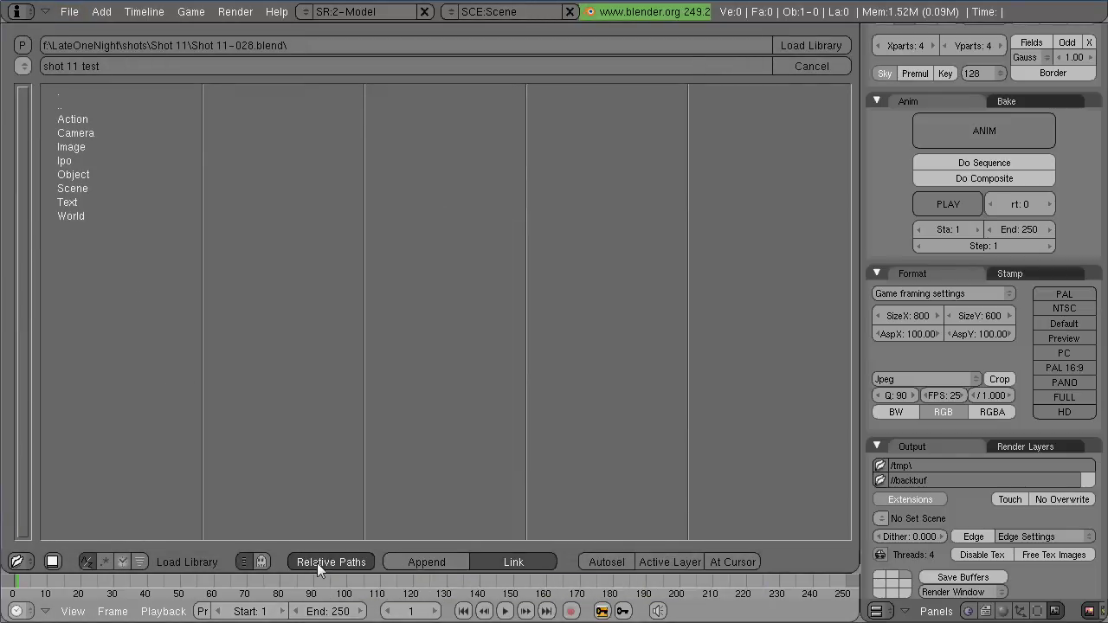
# - Link the Laundromat scene from FINAL-laundromat.blend in the LateOneNight project's sets\laundromat folder
pyautogui.click(23, 47)
pyautogui.click(23, 47)
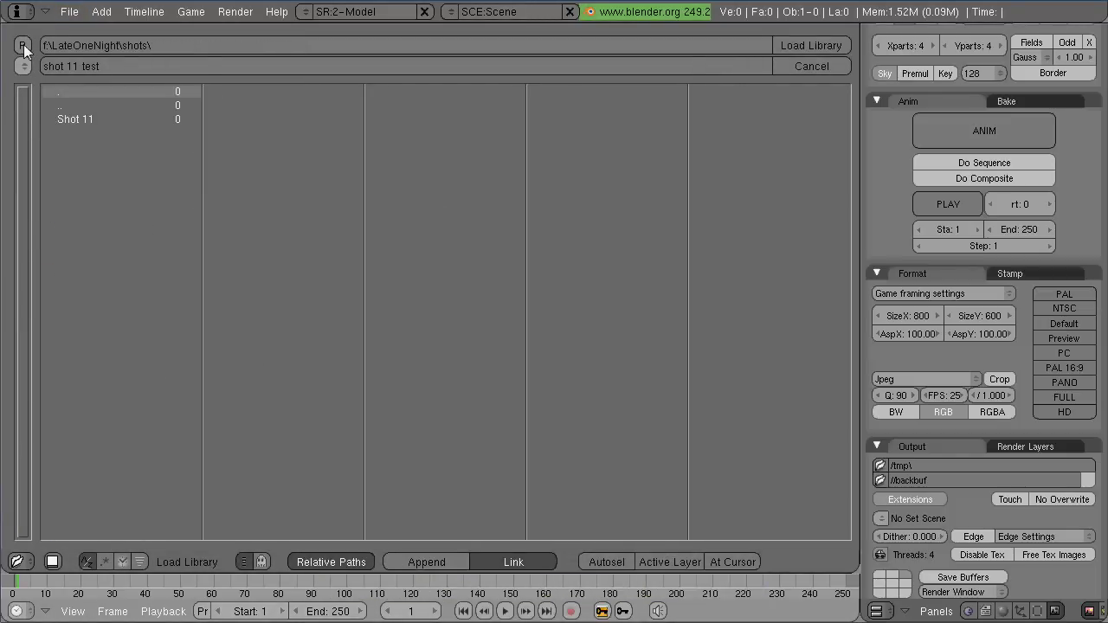
pyautogui.click(23, 47)
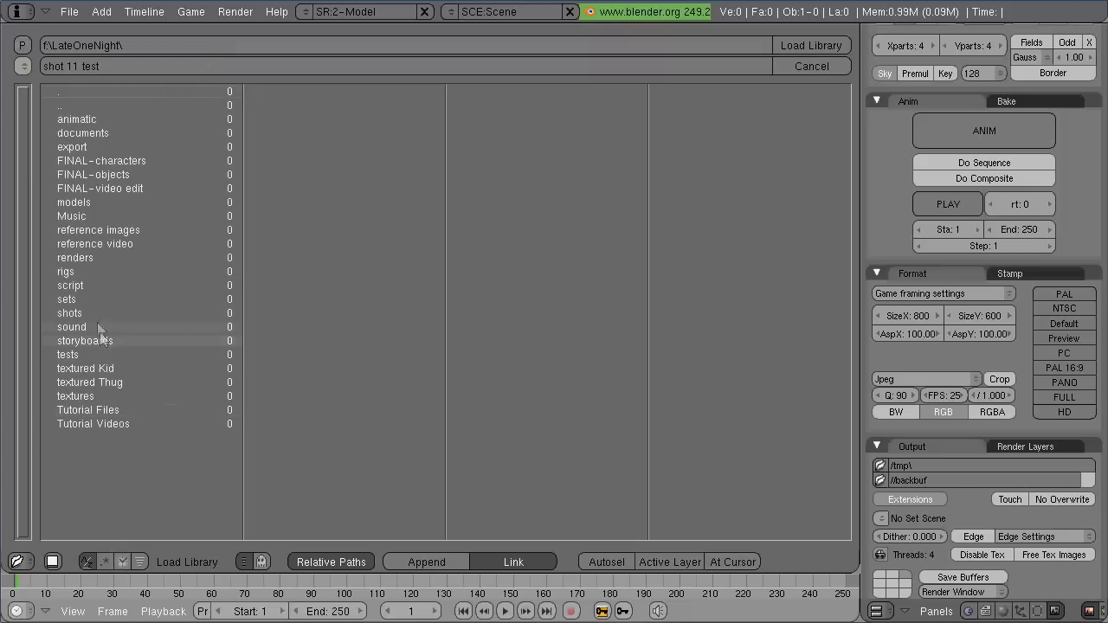
pyautogui.click(78, 299)
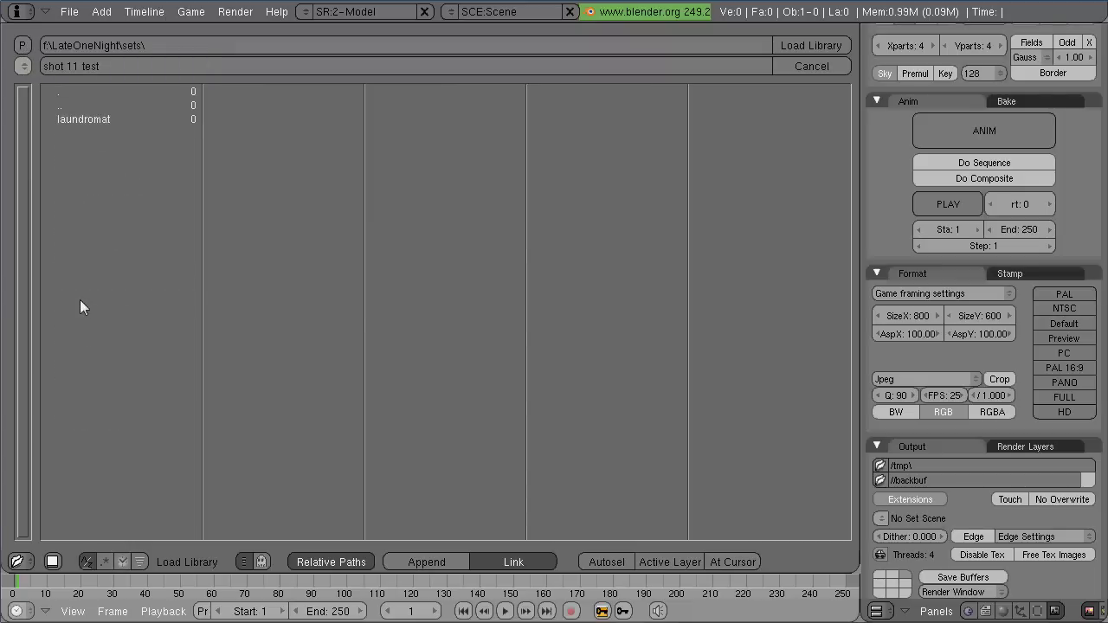
pyautogui.click(92, 122)
pyautogui.click(88, 119)
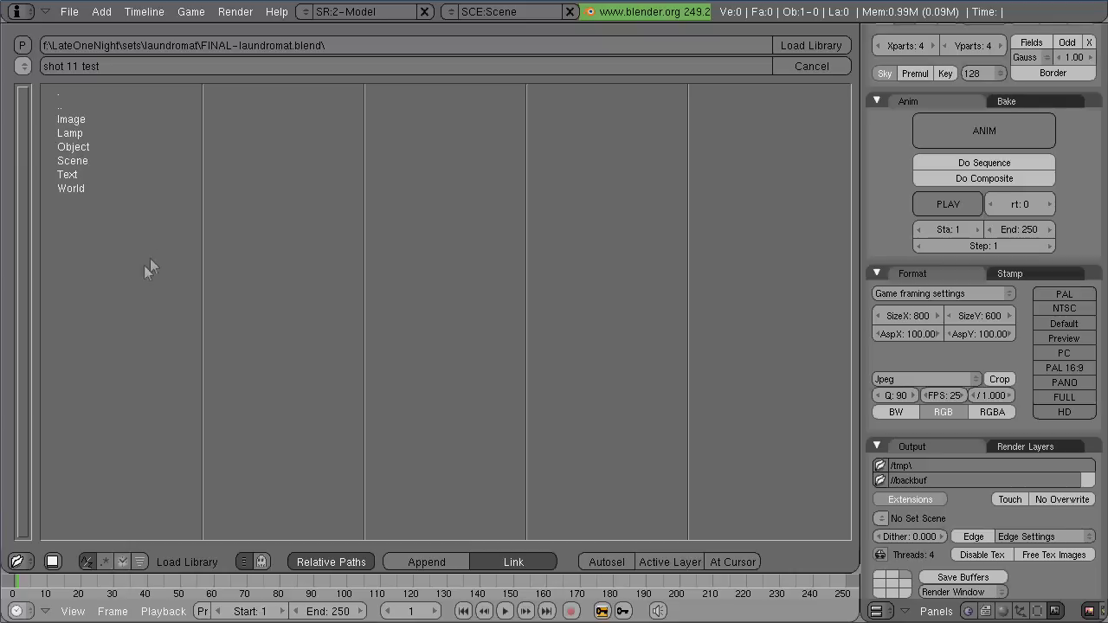
pyautogui.click(83, 162)
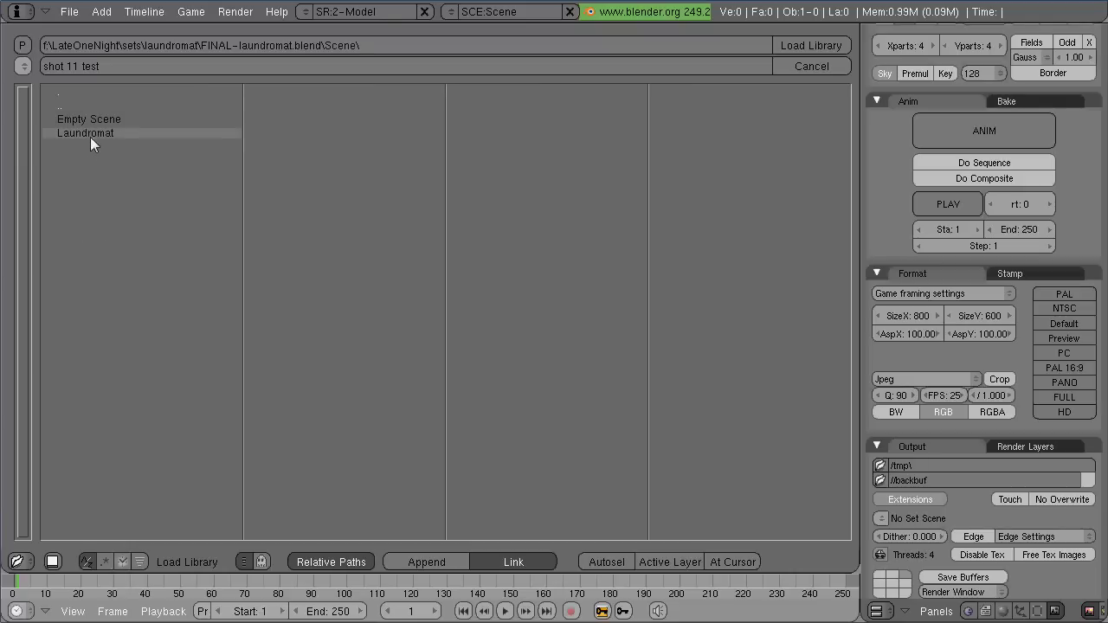
pyautogui.click(92, 135)
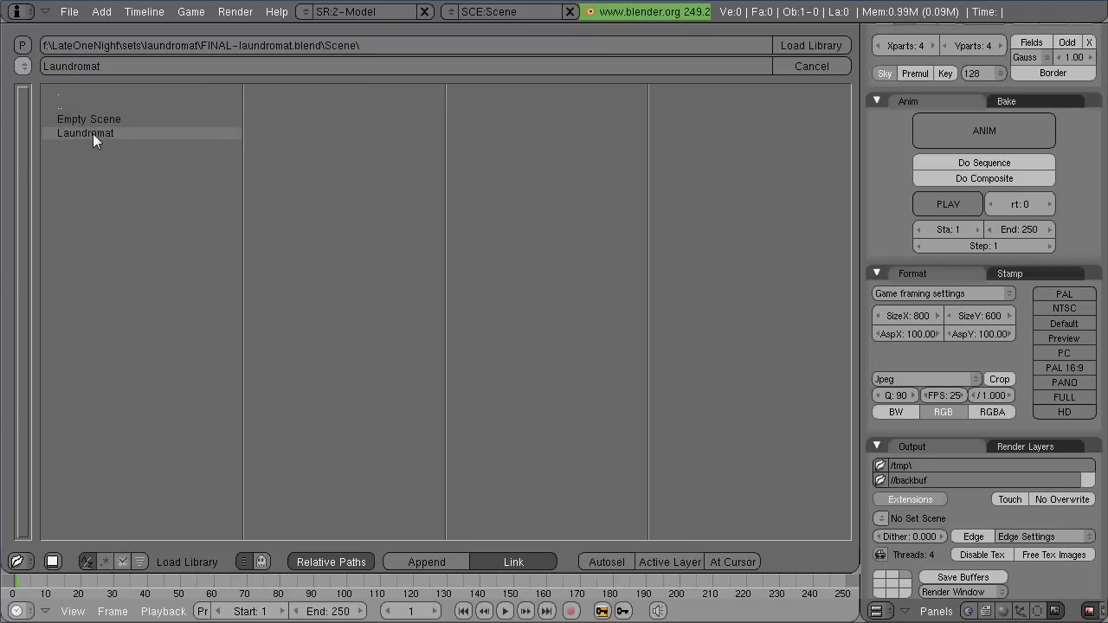
pyautogui.click(809, 45)
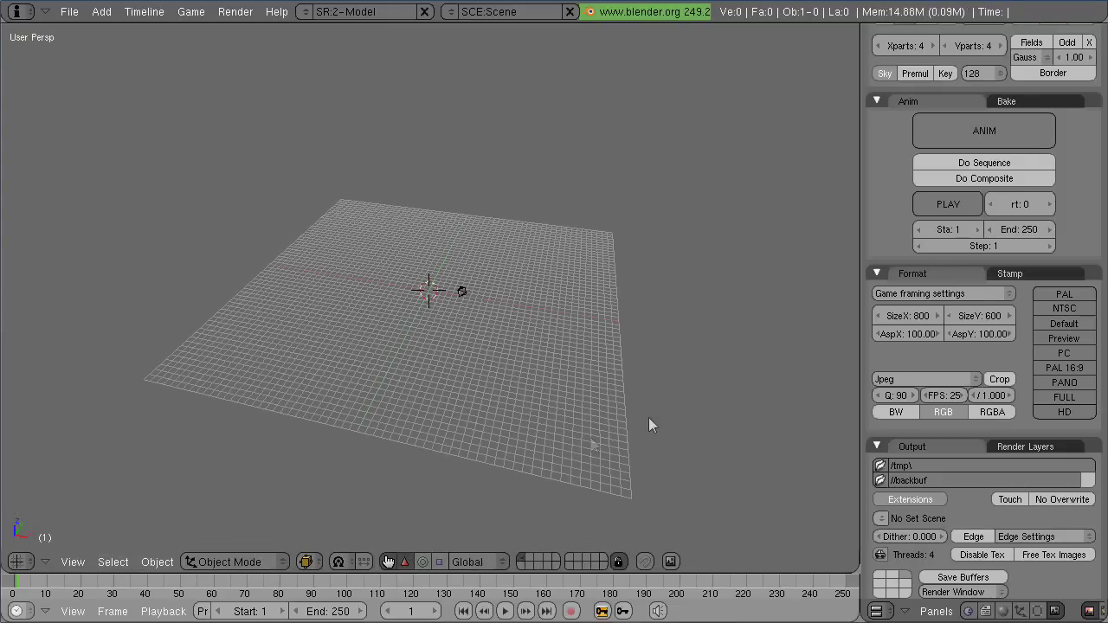
# - Widen the render settings area at the expense of the 3D view
pyautogui.moveTo(859, 311); pyautogui.dragTo(722, 320)
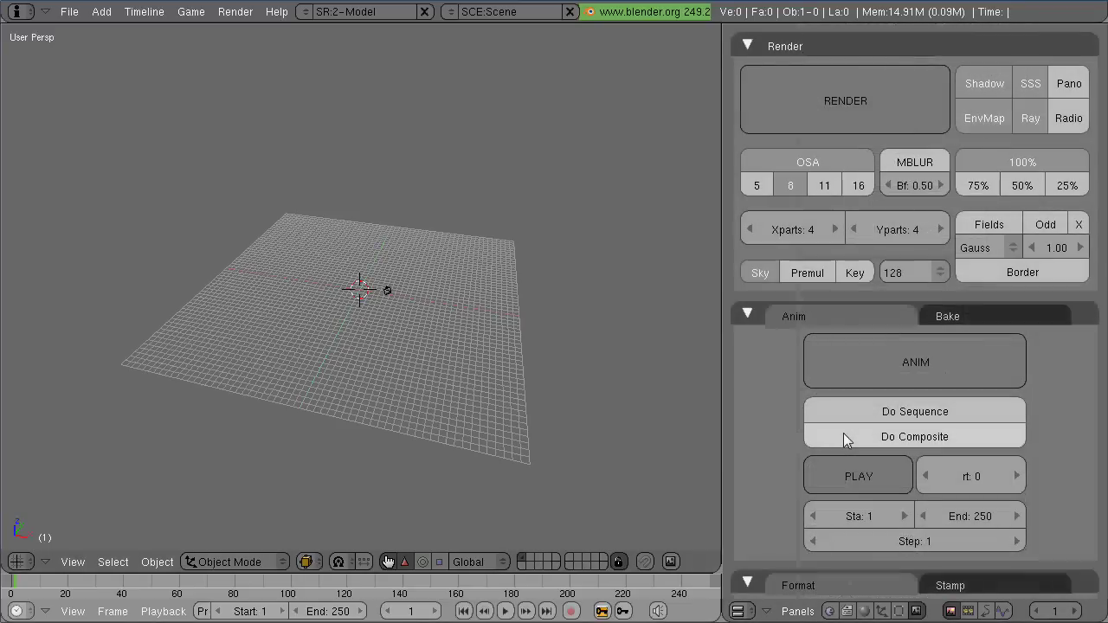
# - Choose the linked Laundromat scene as the set scene in the render output settings
pyautogui.press('Home')
pyautogui.scroll(-5, 956, 405)
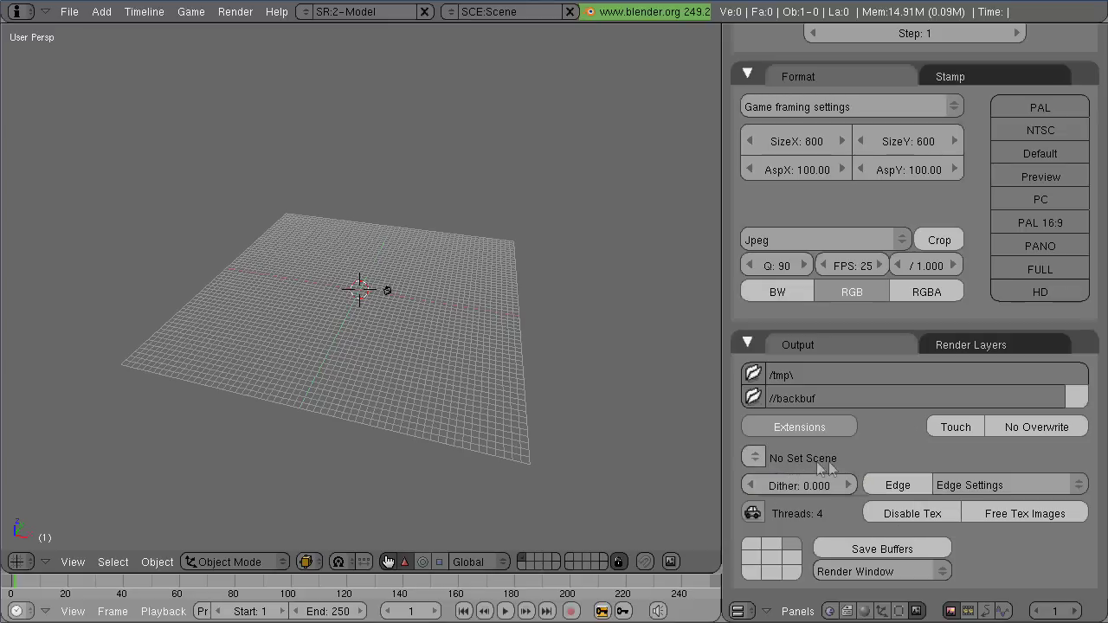
pyautogui.click(752, 458)
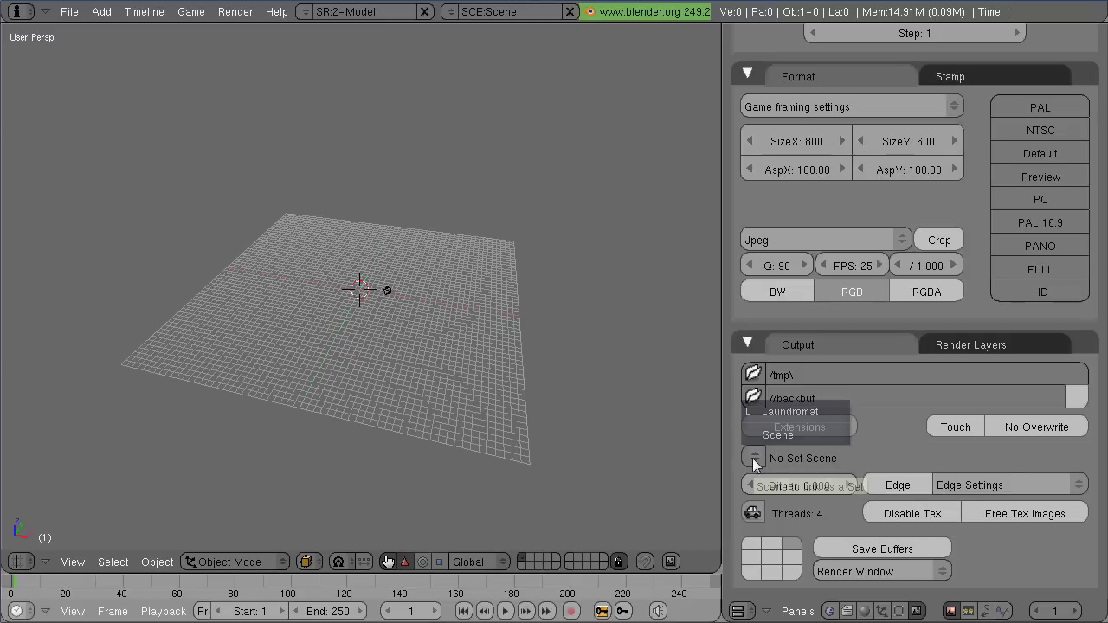
pyautogui.click(784, 433)
pyautogui.click(754, 459)
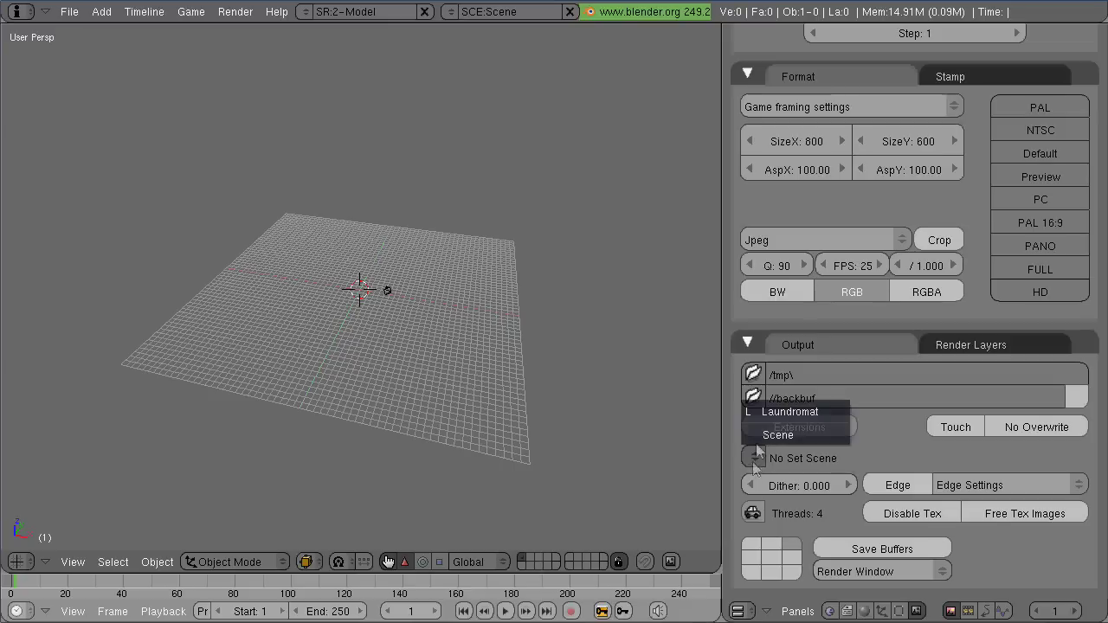
pyautogui.click(802, 412)
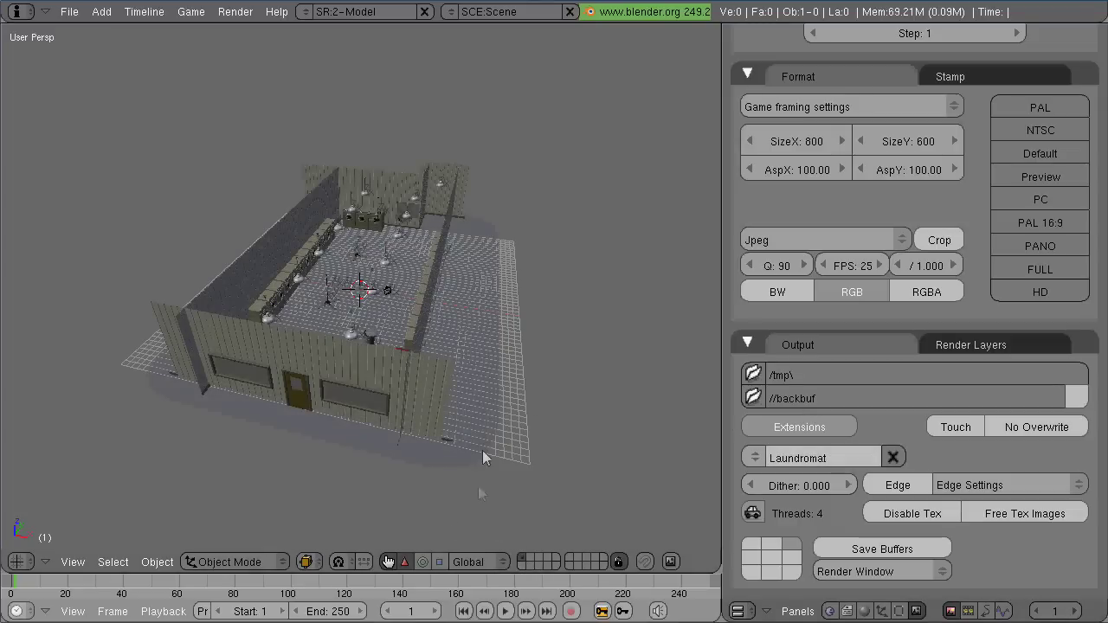
# - Display the 3D view in wireframe and turn on the additional layers holding the rest of the laundromat set
pyautogui.press('p')
pyautogui.keyDown('shift'); pyautogui.click(540, 561); pyautogui.keyUp('shift')
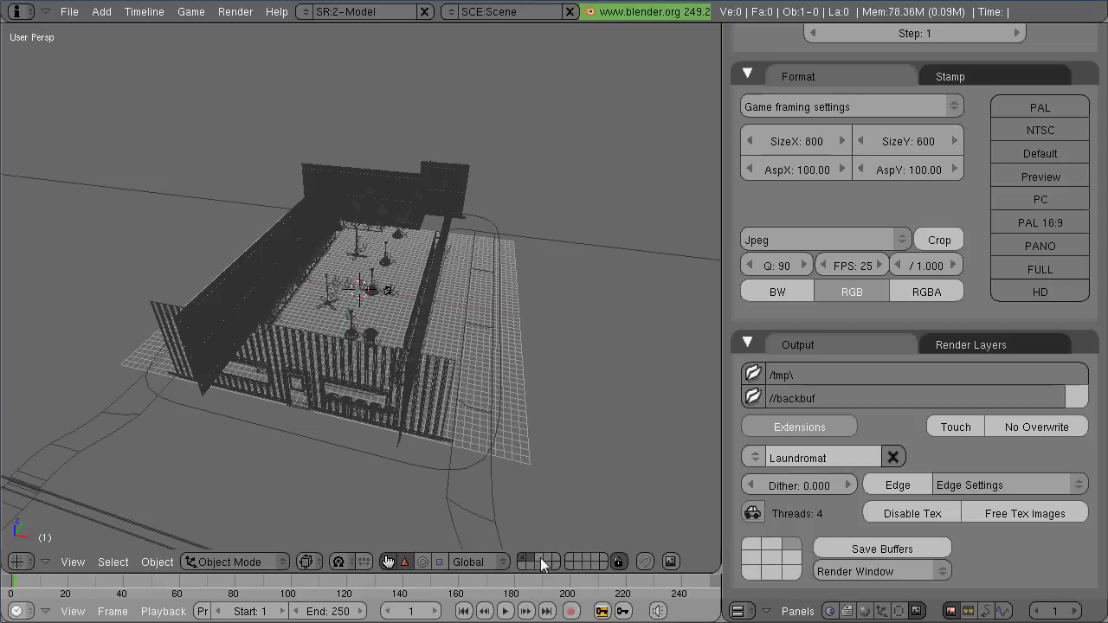
pyautogui.keyDown('shift'); pyautogui.click(556, 558); pyautogui.keyUp('shift')
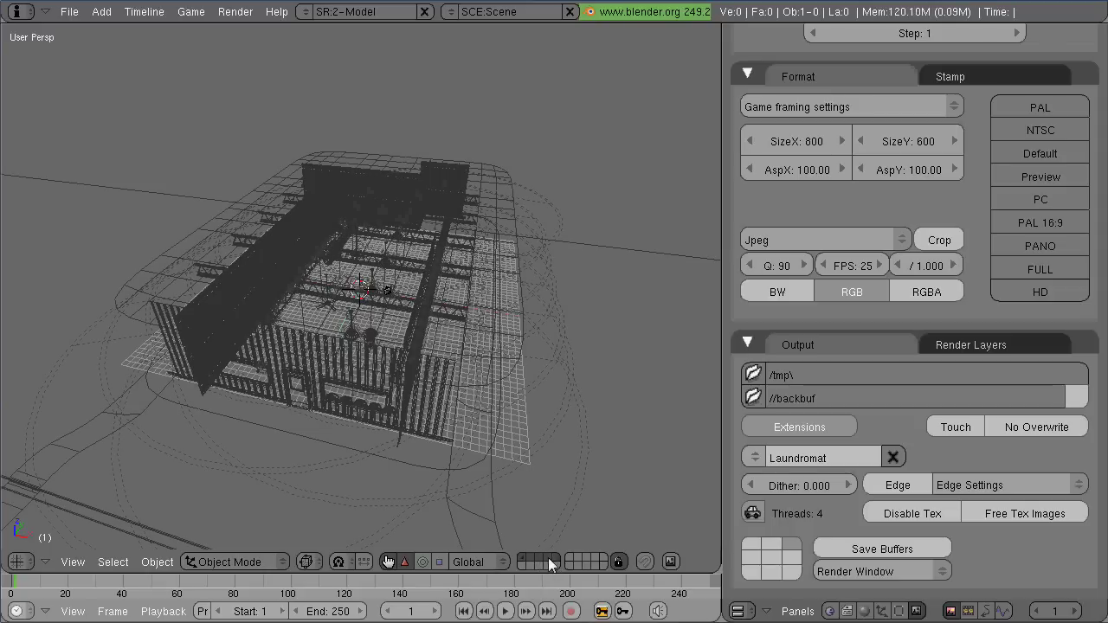
pyautogui.keyDown('shift'); pyautogui.click(571, 559); pyautogui.keyUp('shift')
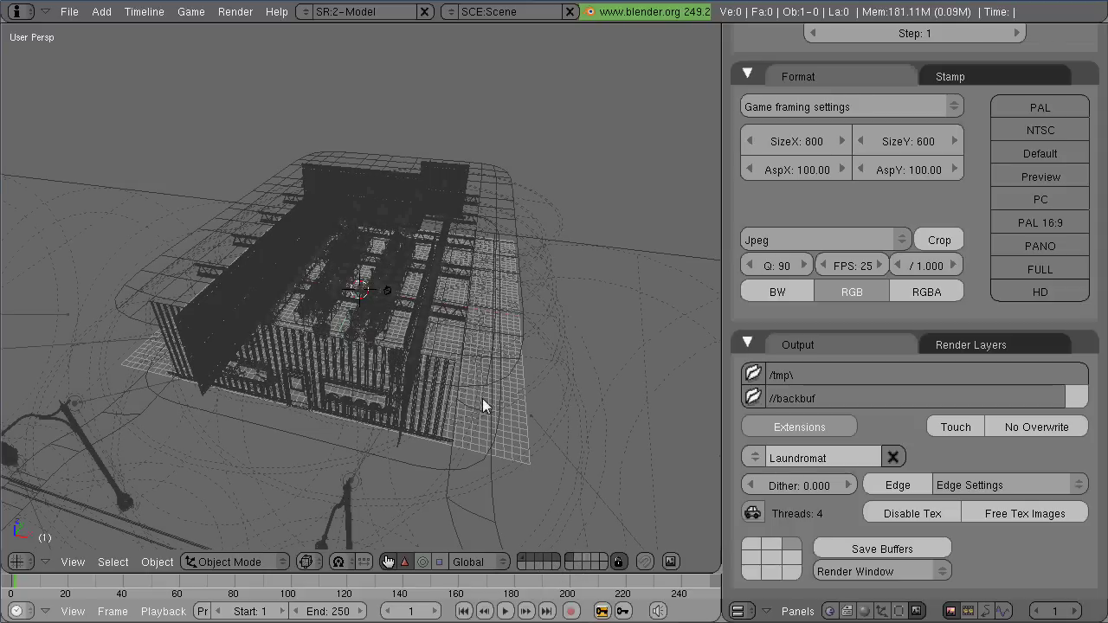
pyautogui.scroll(-4, 483, 398)
pyautogui.moveTo(479, 404); pyautogui.dragTo(422, 296, button='middle')
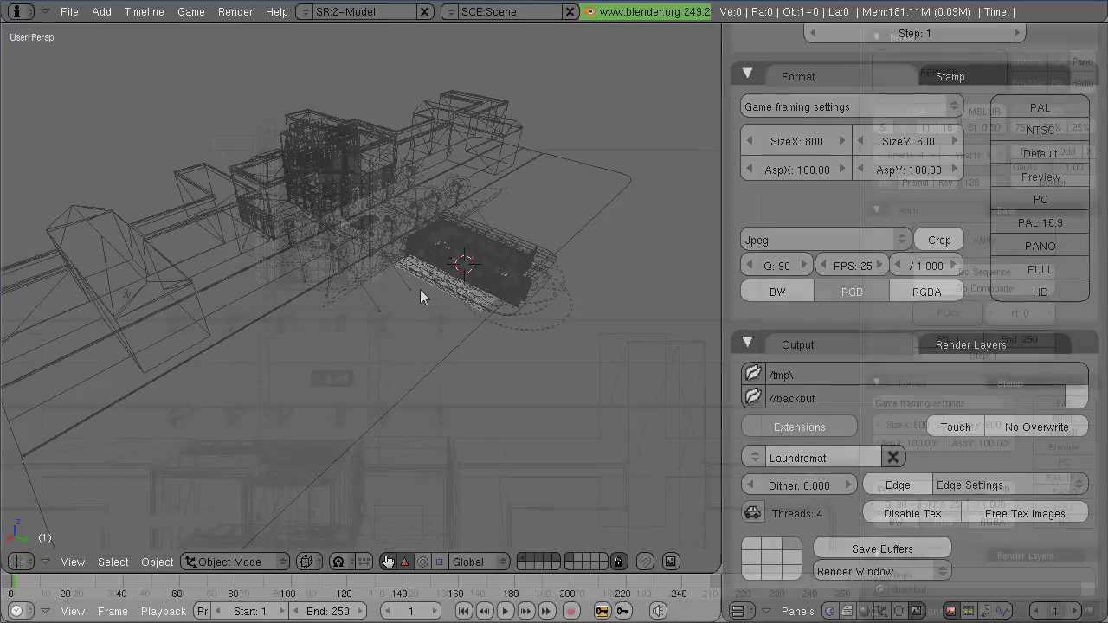
pyautogui.press('KP_7')
pyautogui.scroll(2, 410, 355)
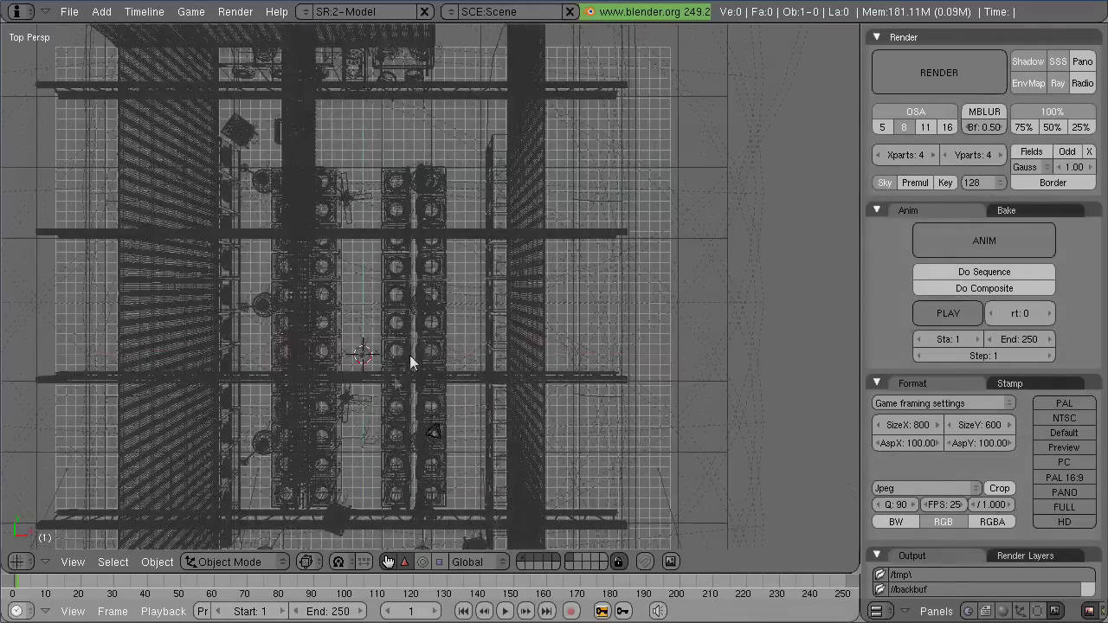
pyautogui.scroll(2, 484, 381)
pyautogui.moveTo(517, 398); pyautogui.dragTo(470, 298, button='middle')
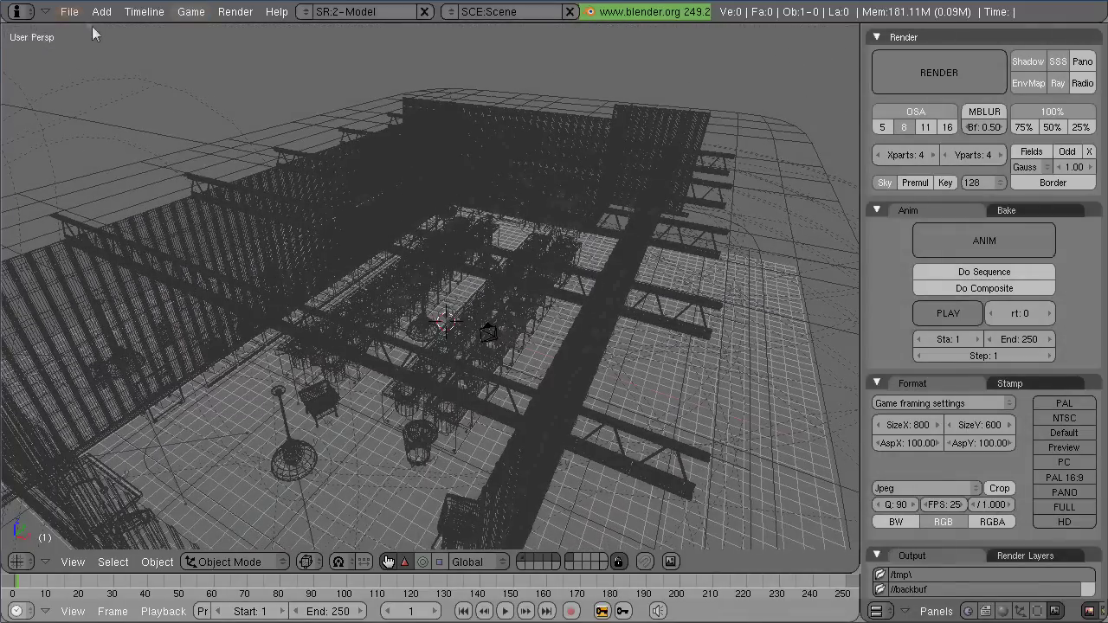
# - Open the Append or Link library browser, enable relative paths, and go up to the LateOneNight project folder
pyautogui.click(71, 13)
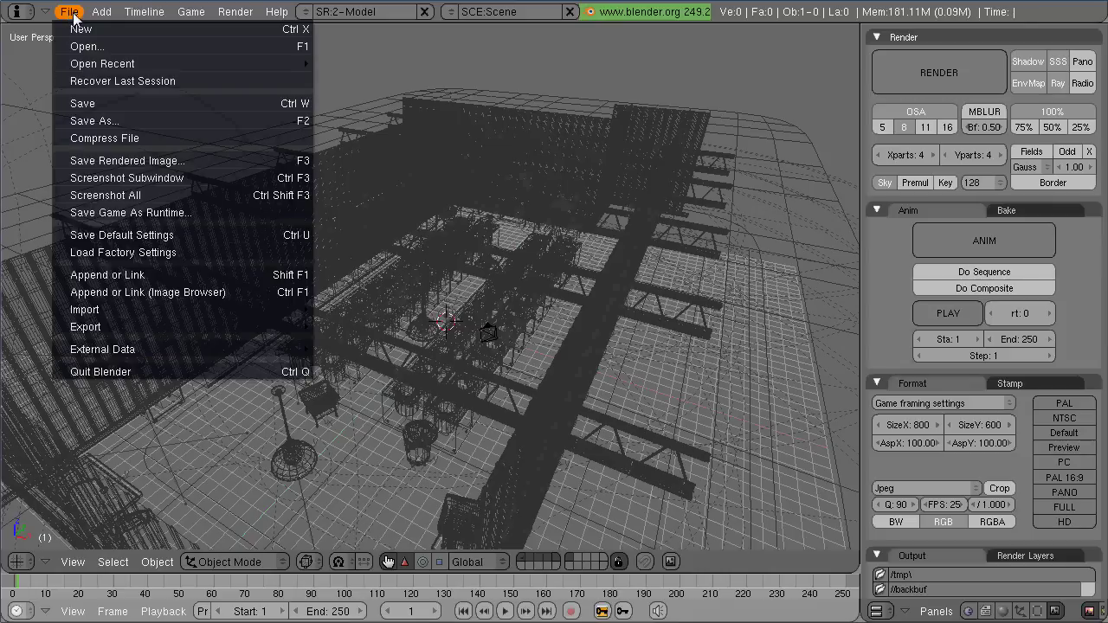
pyautogui.click(104, 275)
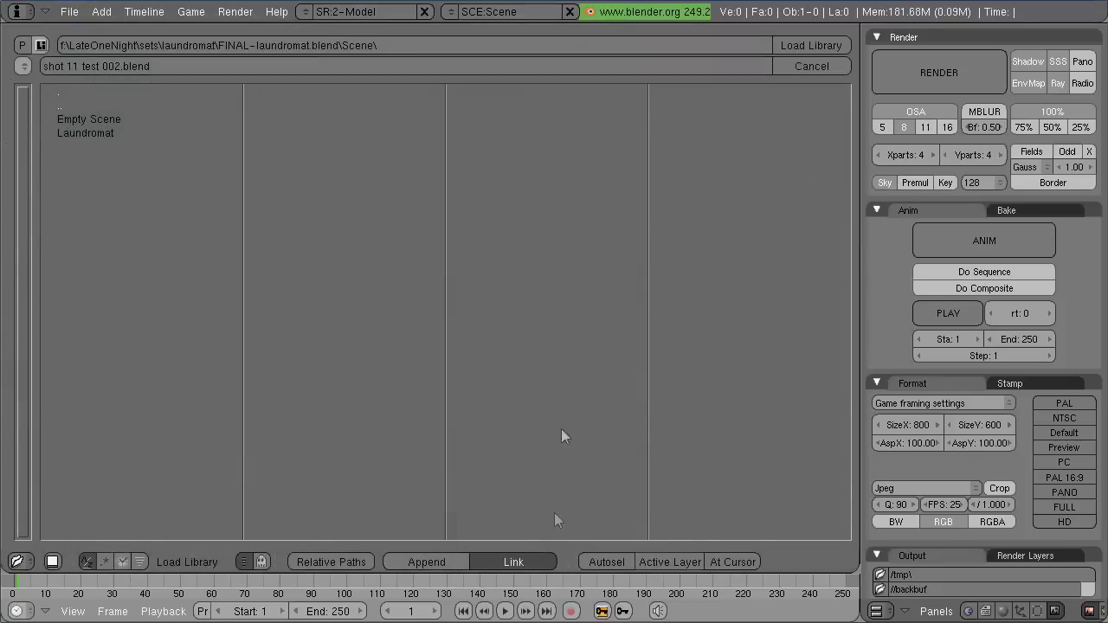
pyautogui.click(333, 561)
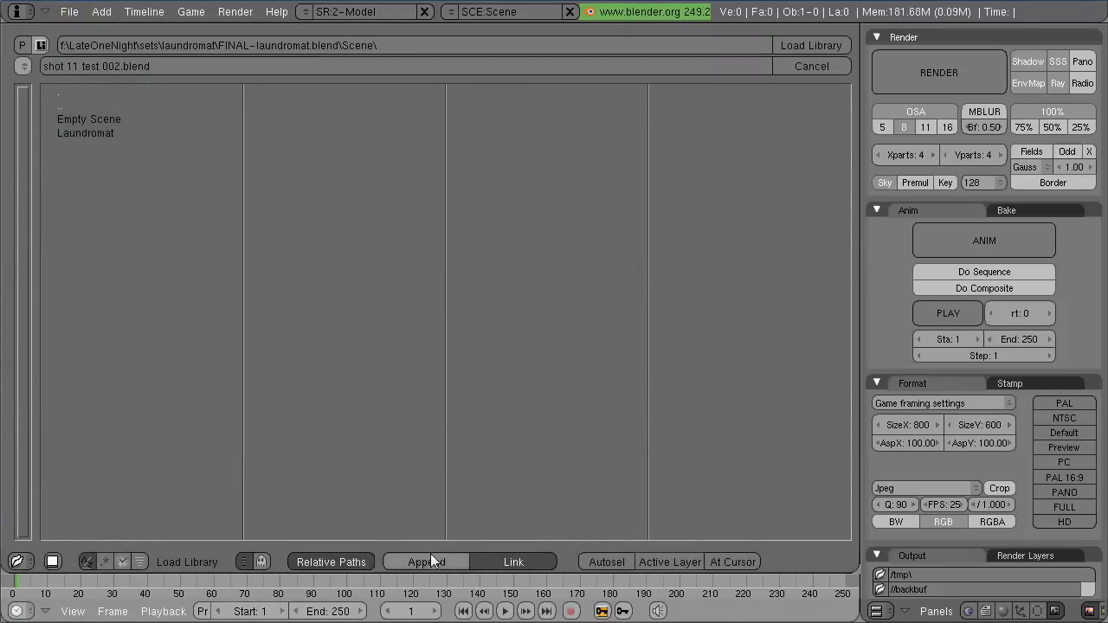
pyautogui.click(23, 47)
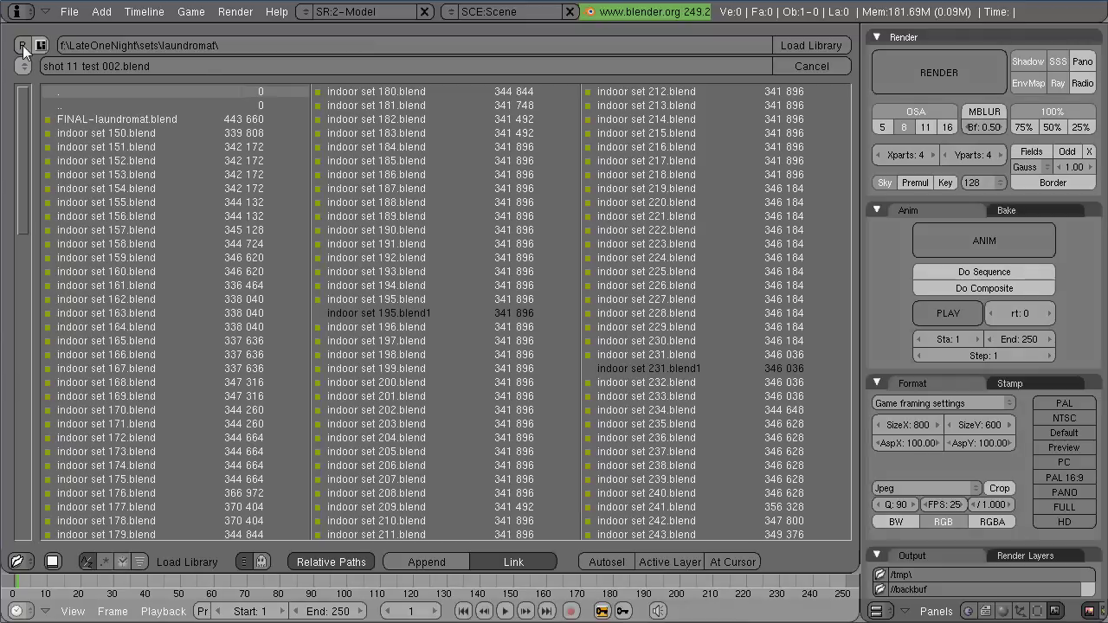
pyautogui.click(24, 49)
pyautogui.click(22, 46)
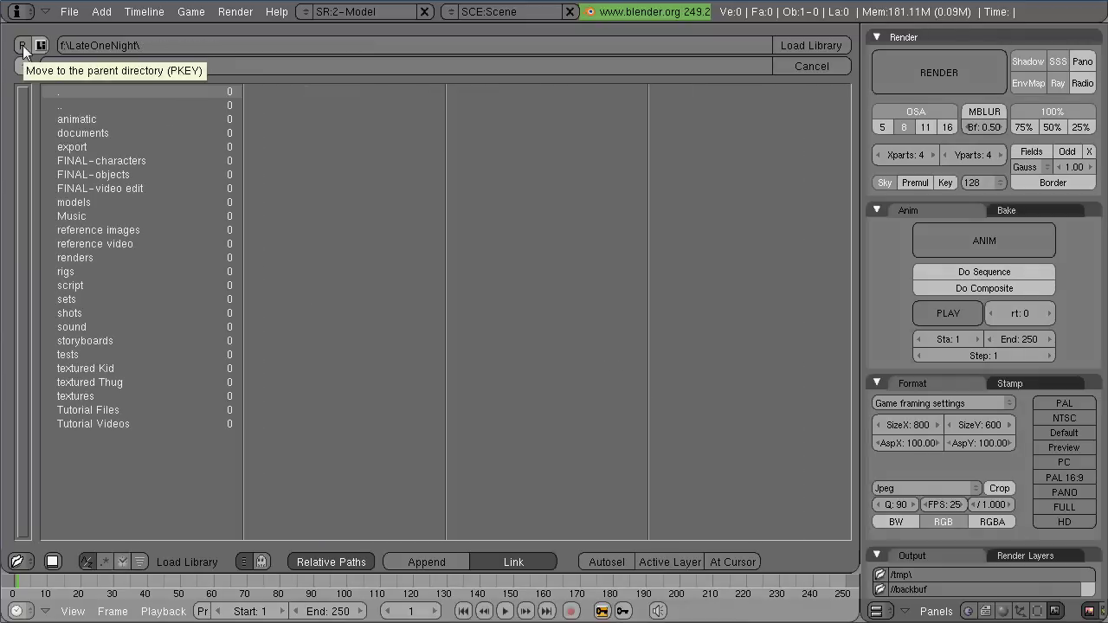
# - Link the Kid group from Kid.blend in the FINAL-characters folder
pyautogui.click(120, 162)
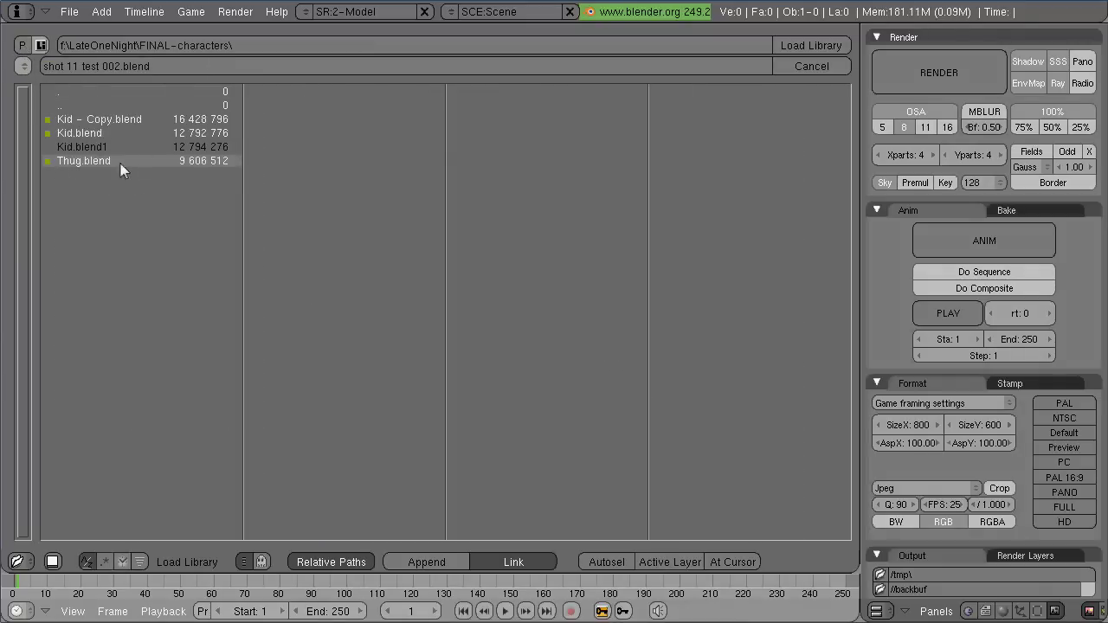
pyautogui.click(90, 134)
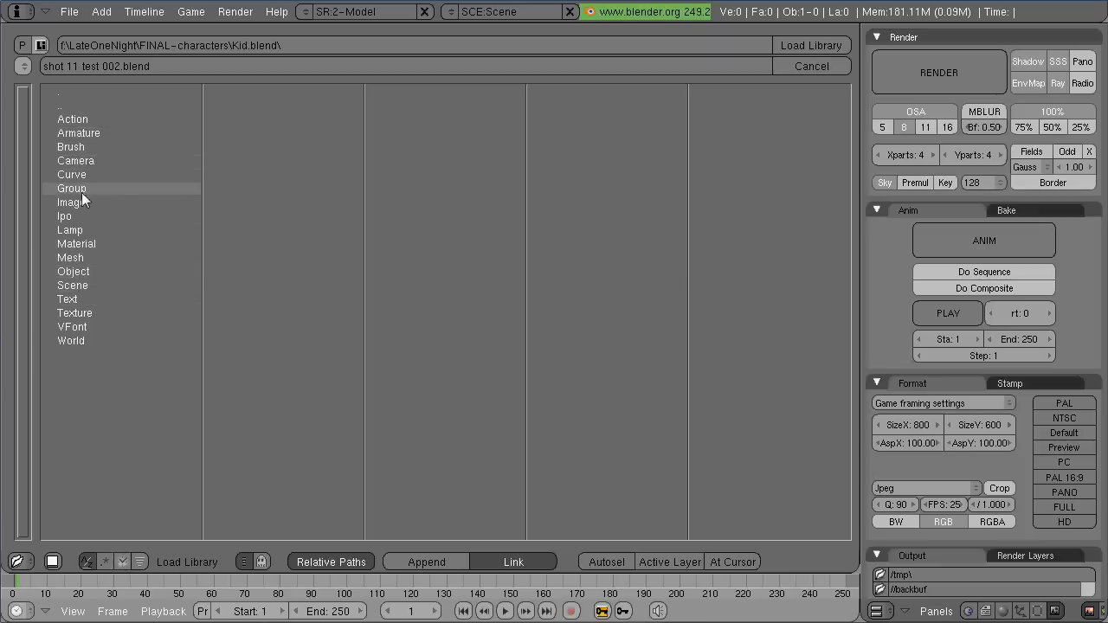
pyautogui.click(81, 192)
pyautogui.click(69, 121)
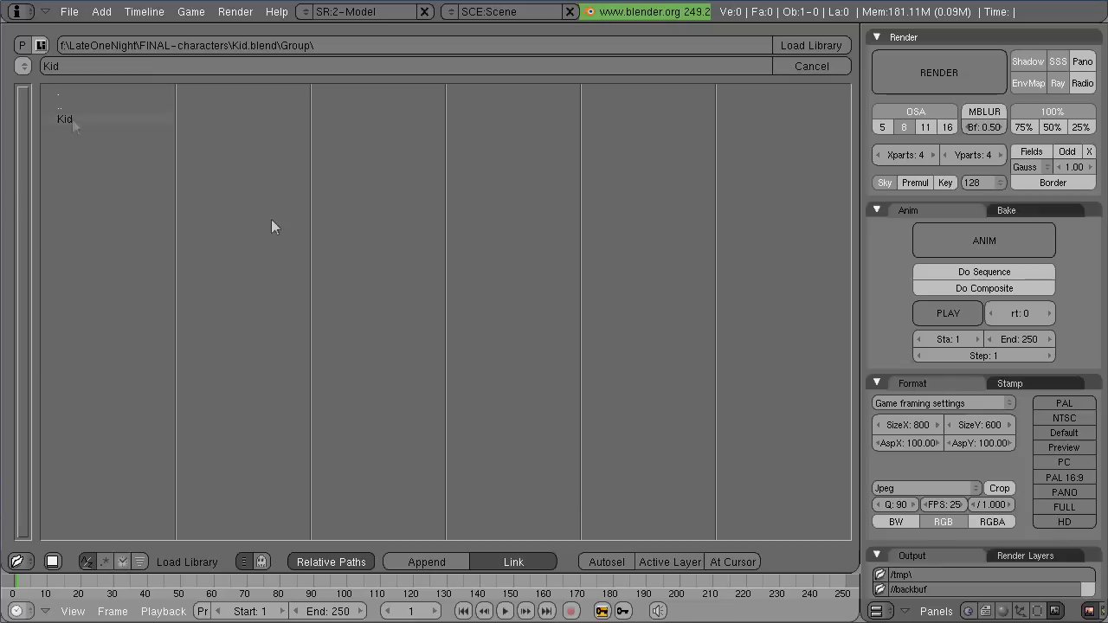
pyautogui.click(794, 47)
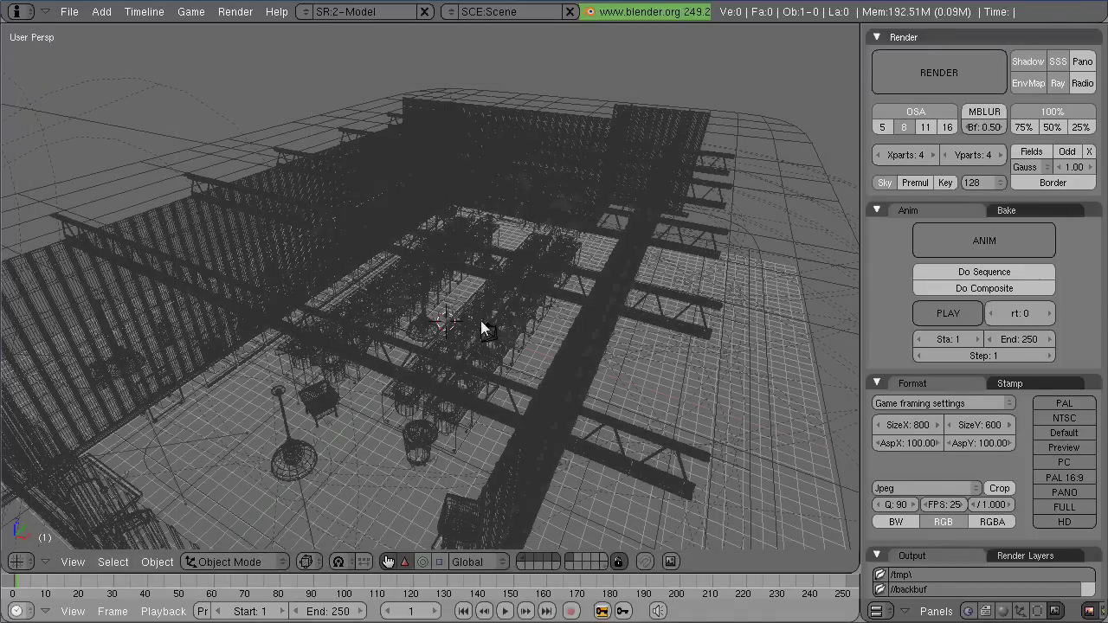
# - Add an instance of the linked Kid group to the scene
pyautogui.moveTo(459, 344); pyautogui.dragTo(477, 376, button='middle')
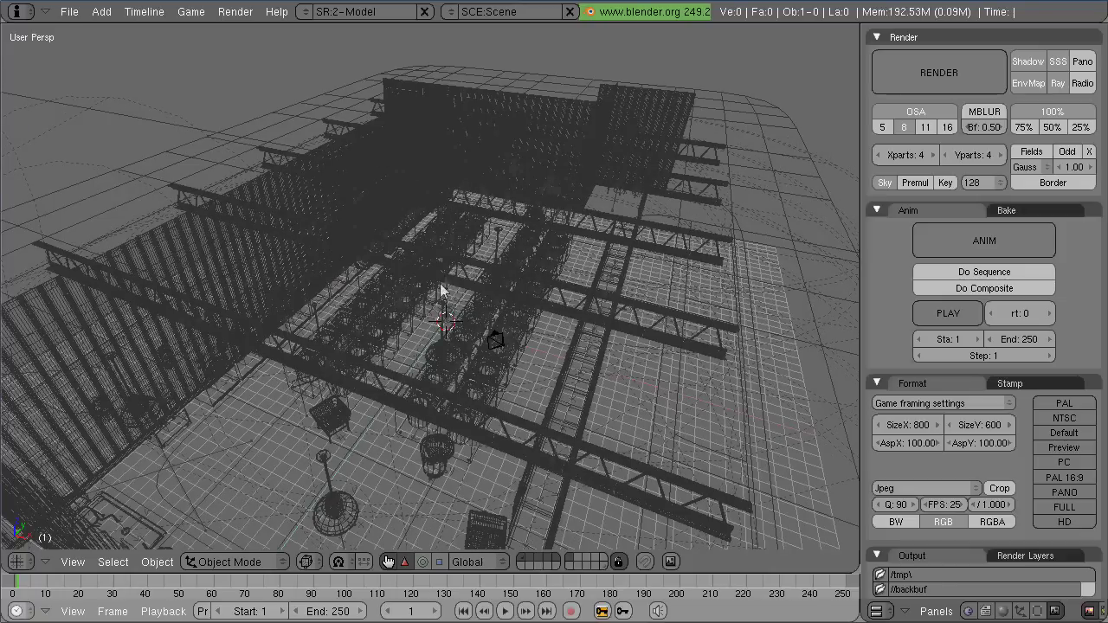
pyautogui.click(101, 12)
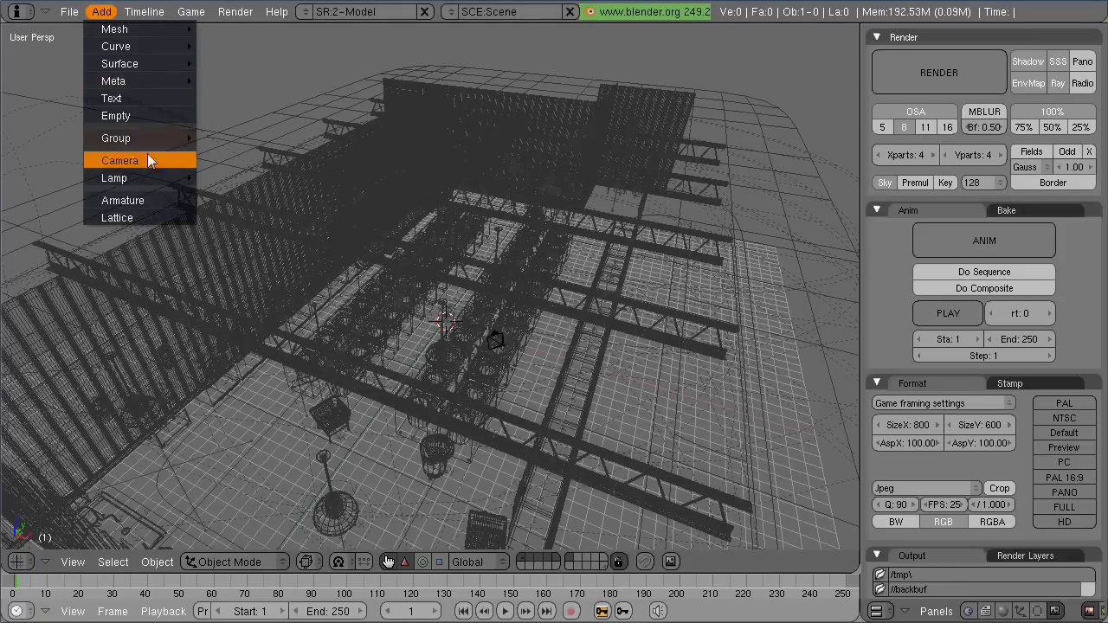
pyautogui.moveTo(146, 140)
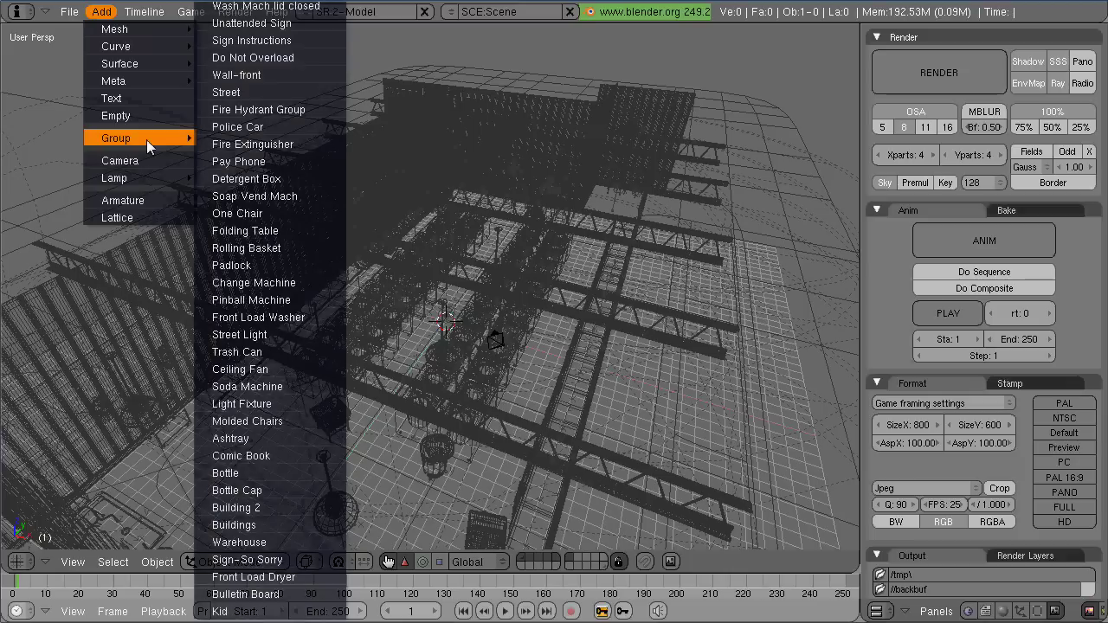
pyautogui.click(224, 615)
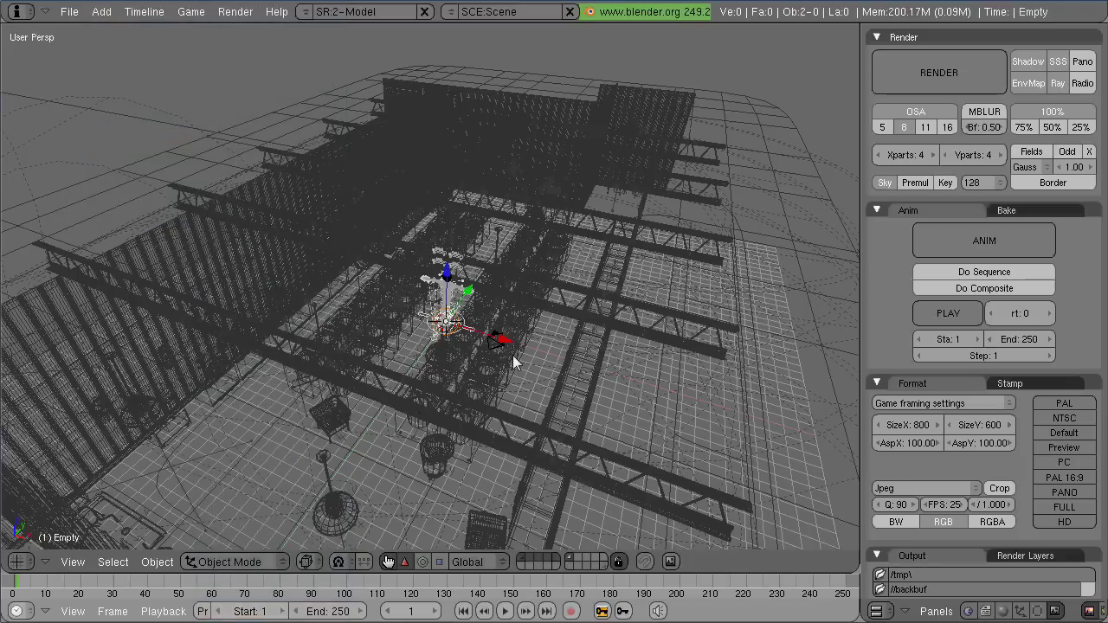
# - Frame the Kid character closely between the rows of washers and display the 3D view shaded
pyautogui.hotkey('shift', 'b')
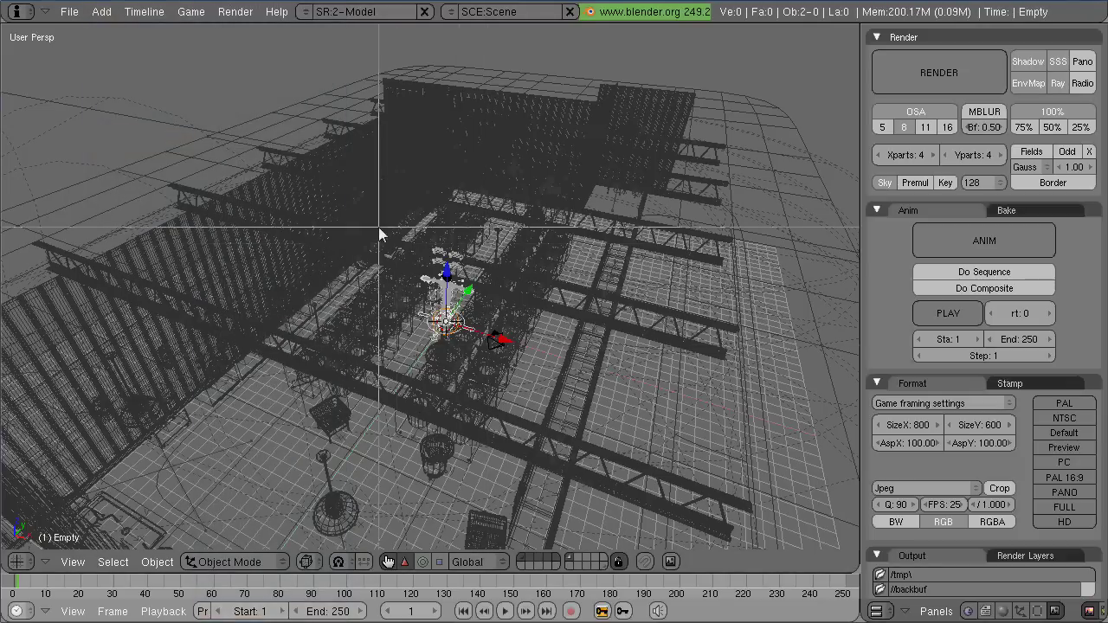
pyautogui.moveTo(381, 227); pyautogui.dragTo(525, 382)
pyautogui.moveTo(468, 390); pyautogui.dragTo(465, 358, button='middle')
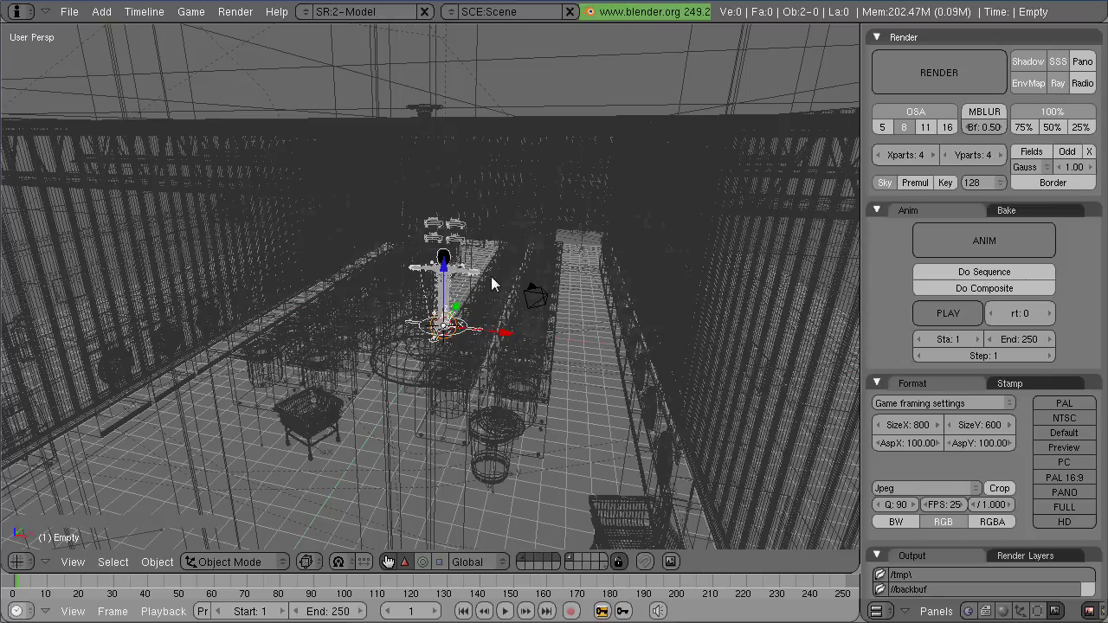
pyautogui.moveTo(490, 276); pyautogui.dragTo(491, 283, button='middle')
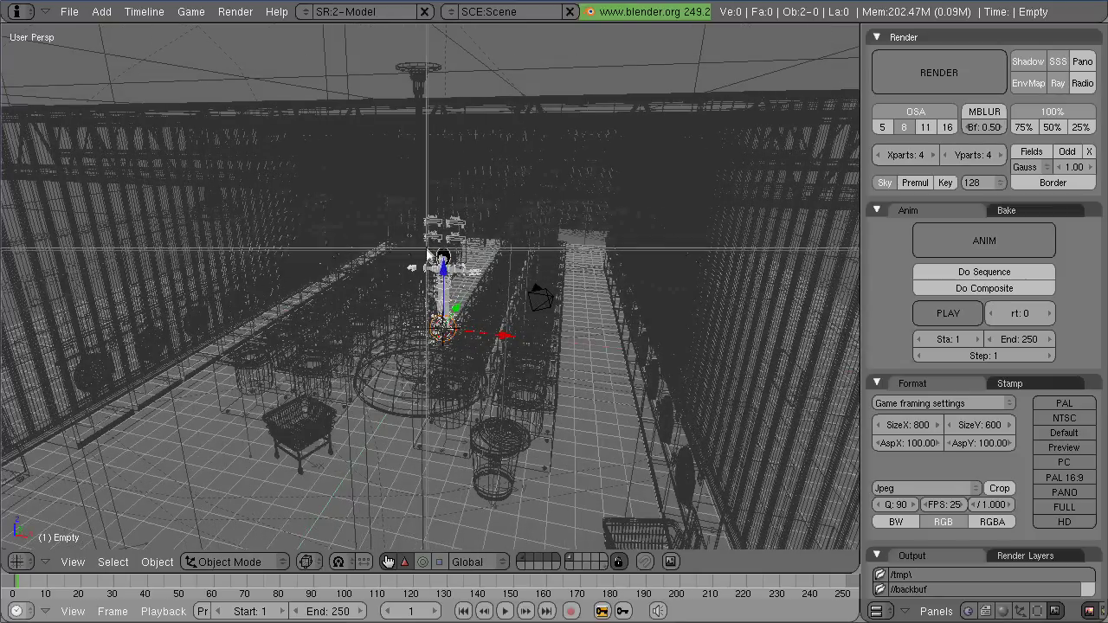
pyautogui.scroll(4, 465, 294)
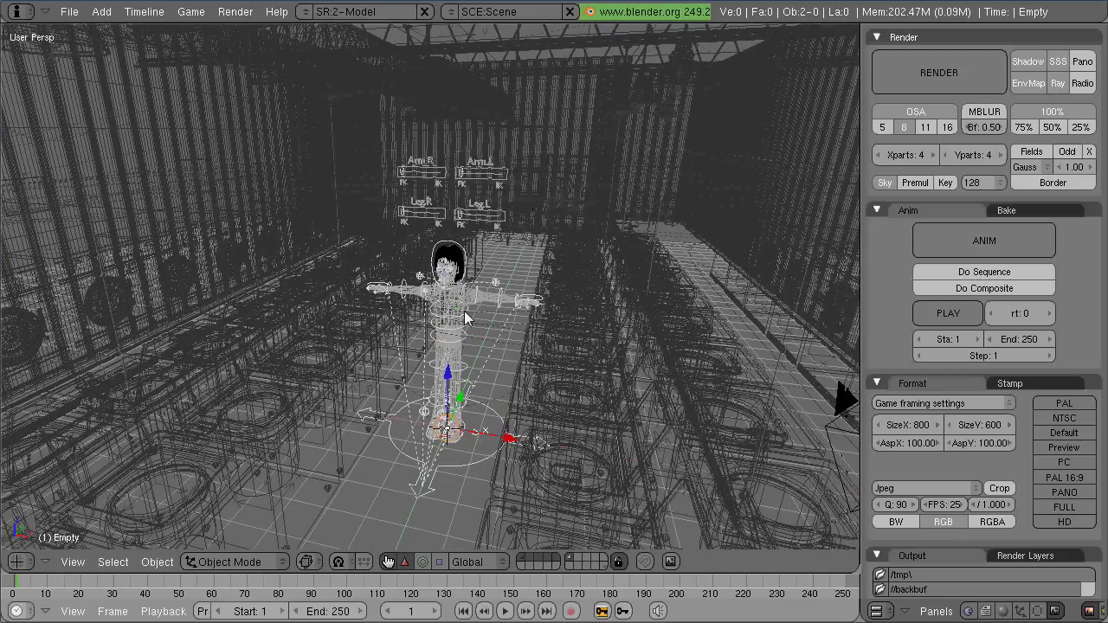
pyautogui.moveTo(464, 296); pyautogui.dragTo(534, 499, button='middle')
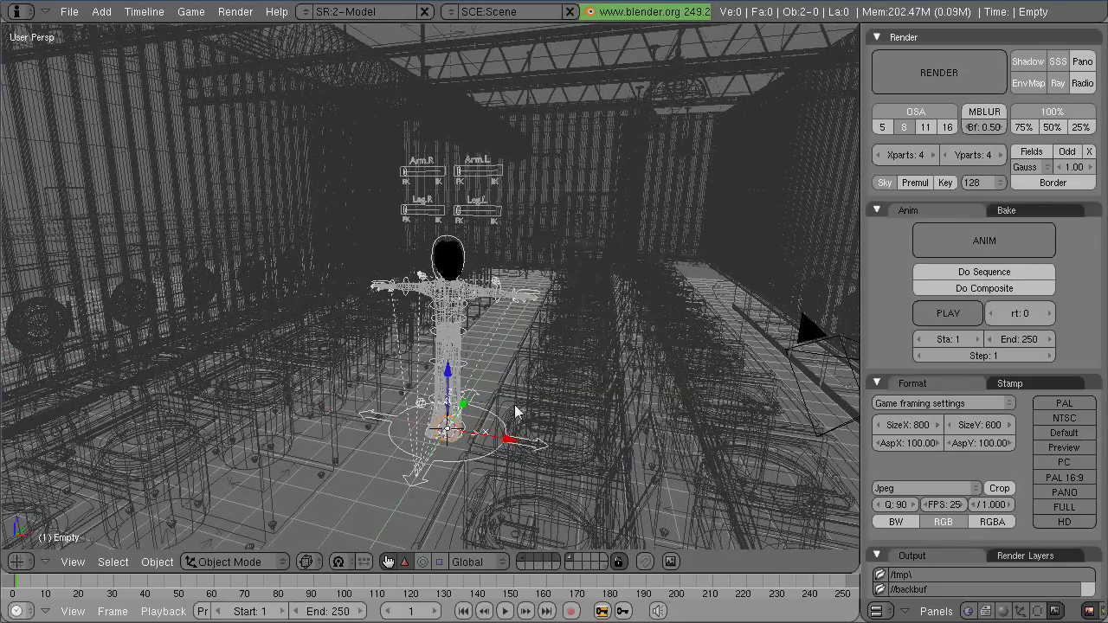
pyautogui.press('z')
pyautogui.press('z')
pyautogui.press('z')
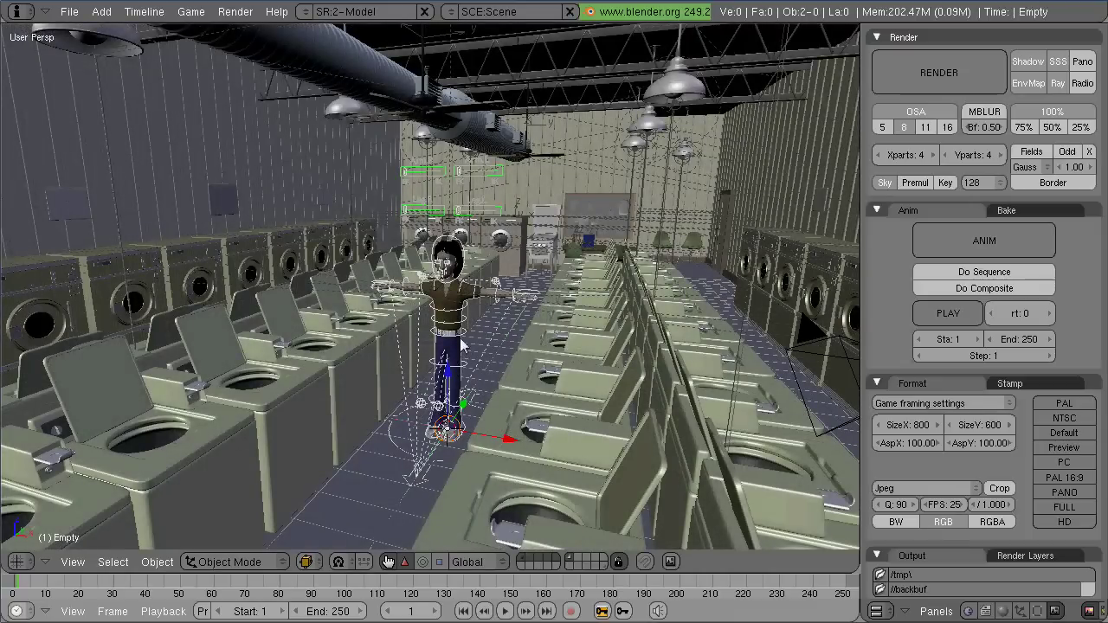
# - Select the Kid group instance and make a proxy for its Kid Rig armature
pyautogui.rightClick(458, 334)
pyautogui.hotkey('ctrl', 'alt', 'p')
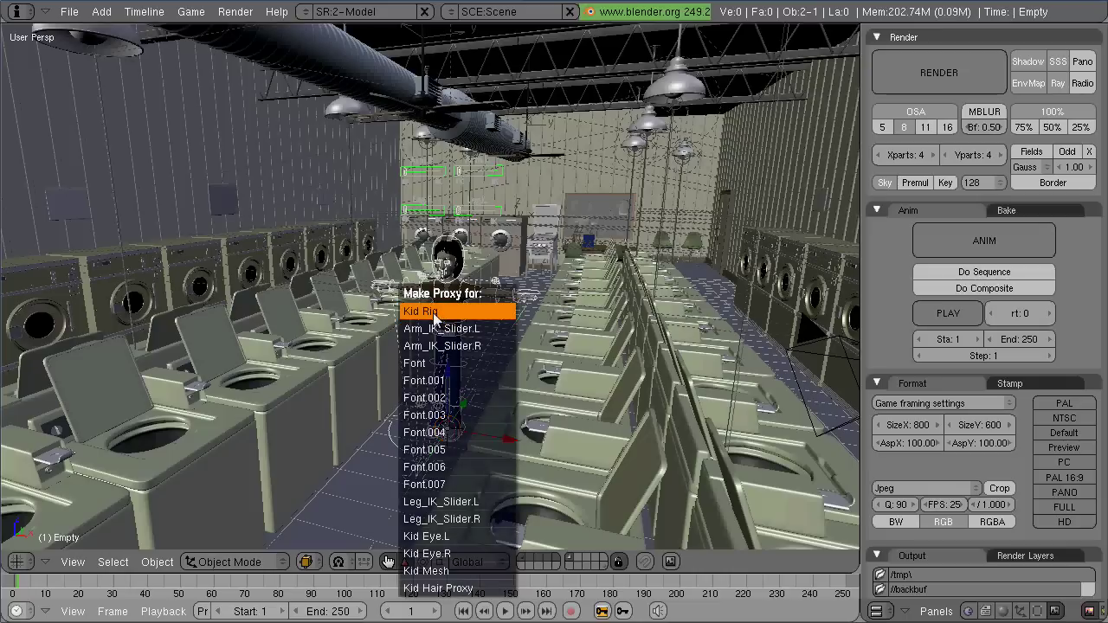
pyautogui.click(433, 313)
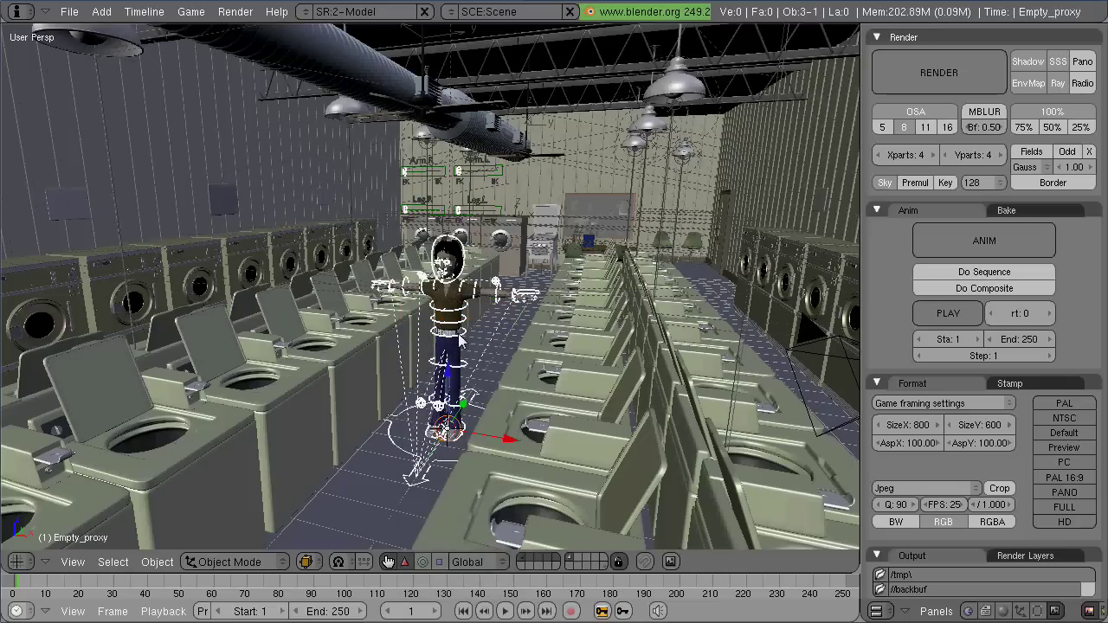
# - Put the Kid's proxy rig in Pose Mode and try rotating the left upper arm bone
pyautogui.click(262, 563)
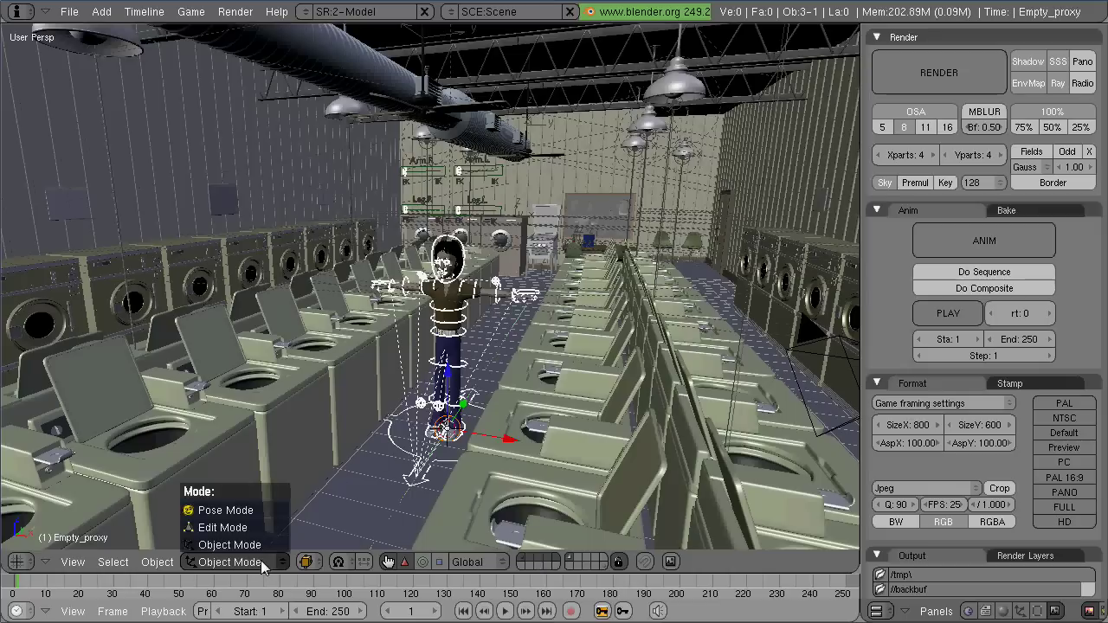
pyautogui.click(235, 513)
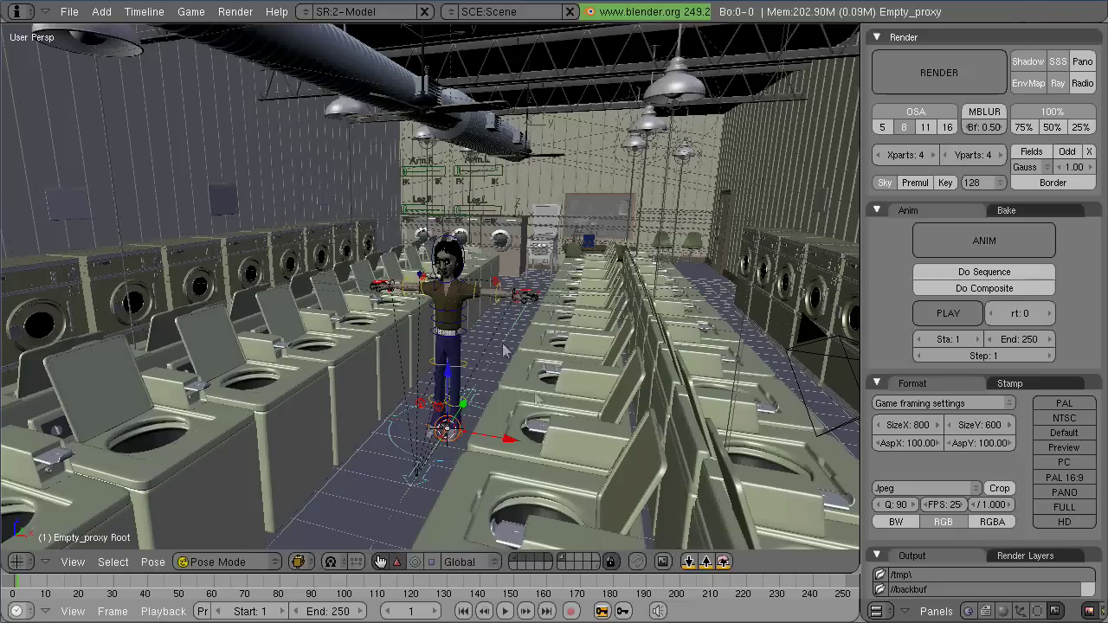
pyautogui.rightClick(478, 295)
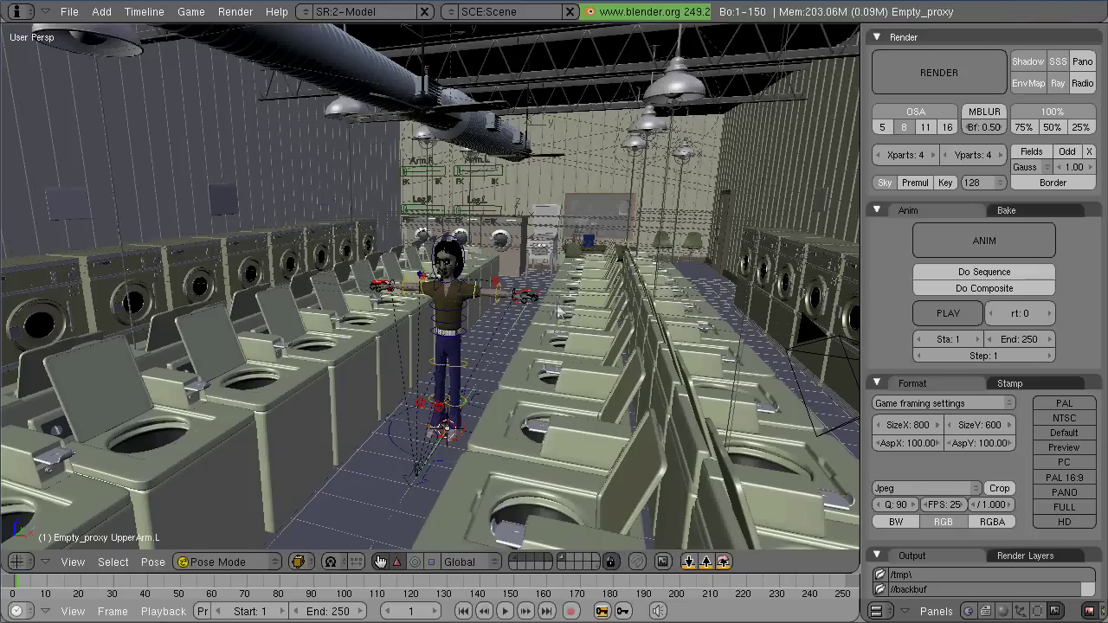
pyautogui.press('r')
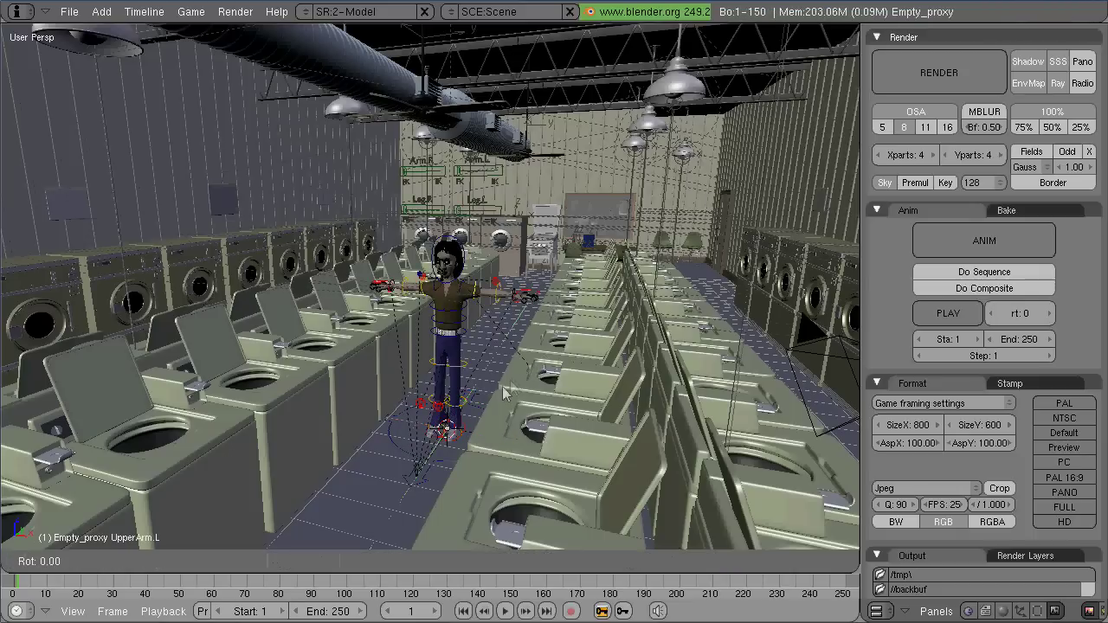
pyautogui.rightClick(535, 349)
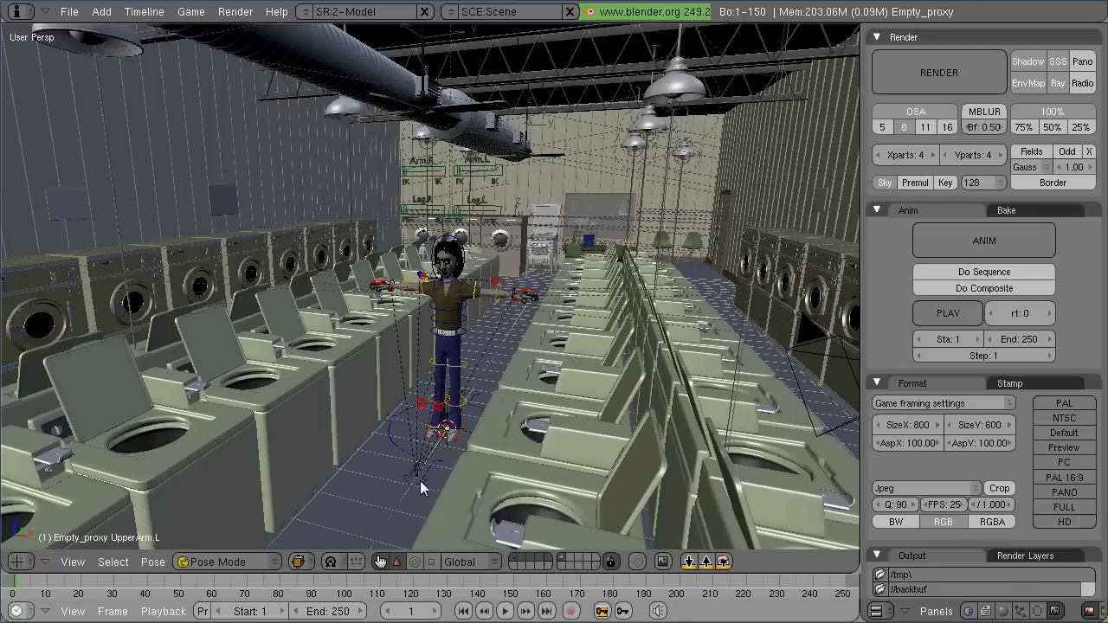
# - Save the scene file
pyautogui.press('F2')
pyautogui.press('Return')
# - Select the Kid rig's Root bone and rotate it 180 degrees in an orthographic wireframe top view
pyautogui.rightClick(442, 497)
pyautogui.press('z')
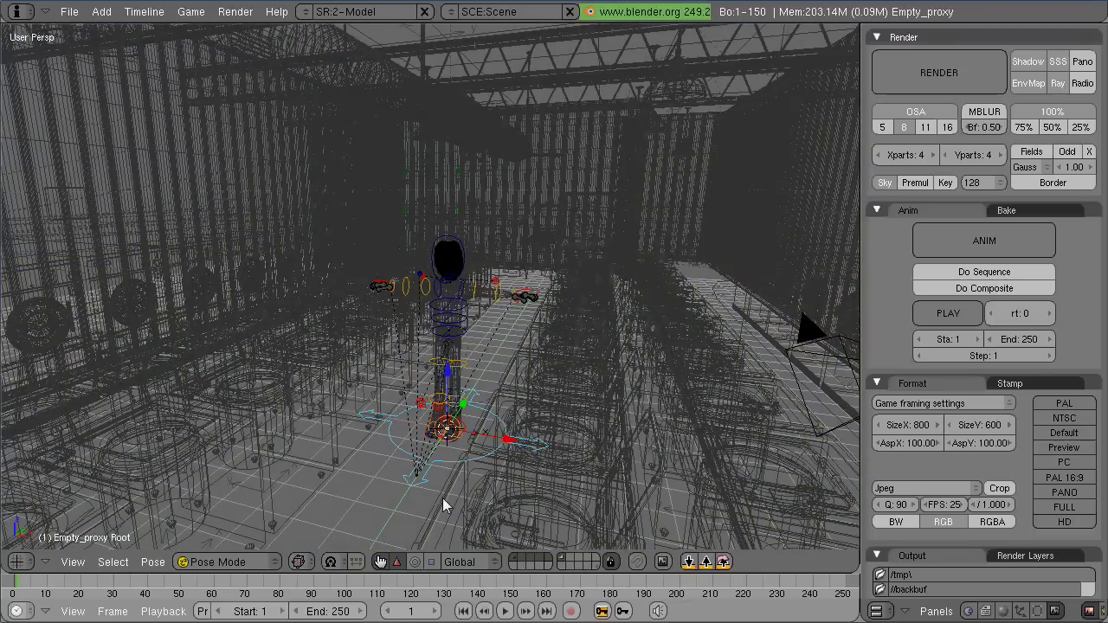
pyautogui.press('KP_7')
pyautogui.press('KP_Decimal')
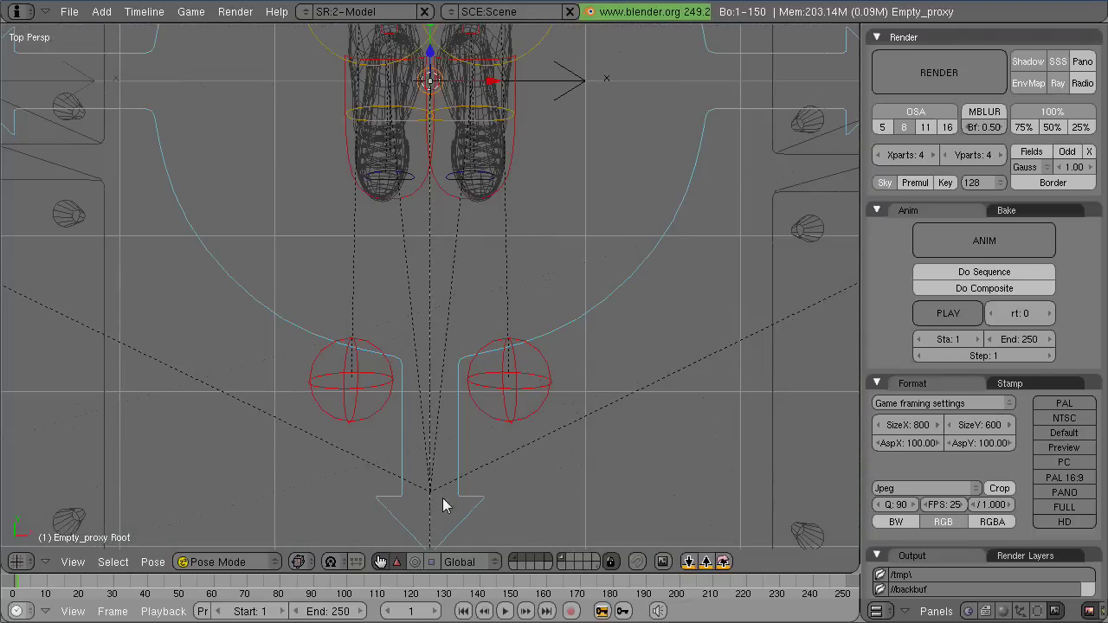
pyautogui.scroll(-4, 445, 494)
pyautogui.scroll(-4, 445, 500)
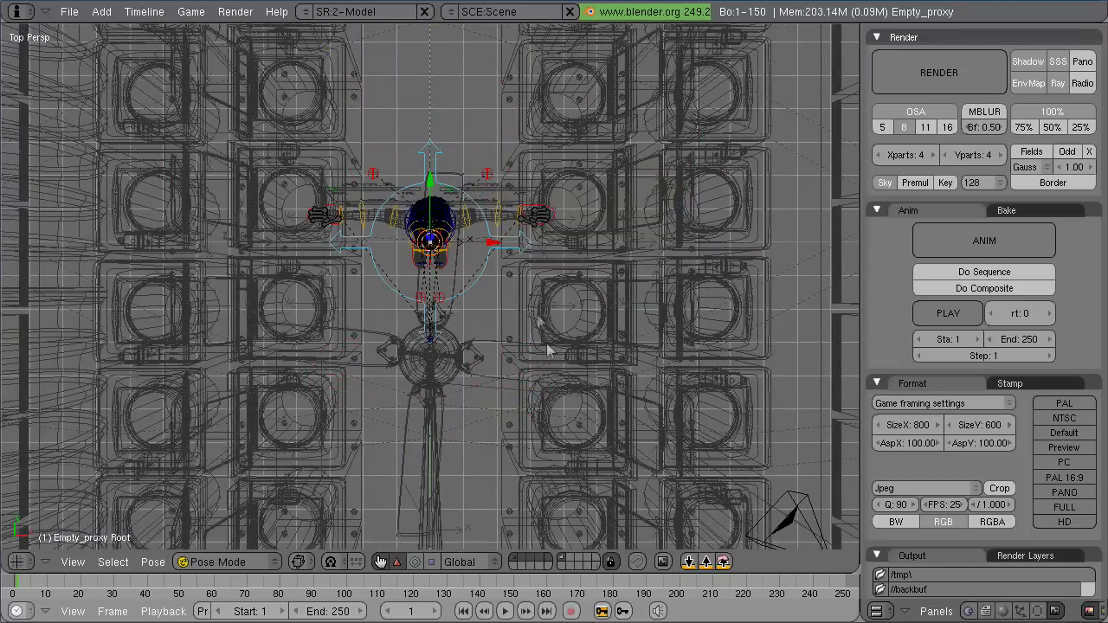
pyautogui.scroll(3, 554, 351)
pyautogui.press('KP_5')
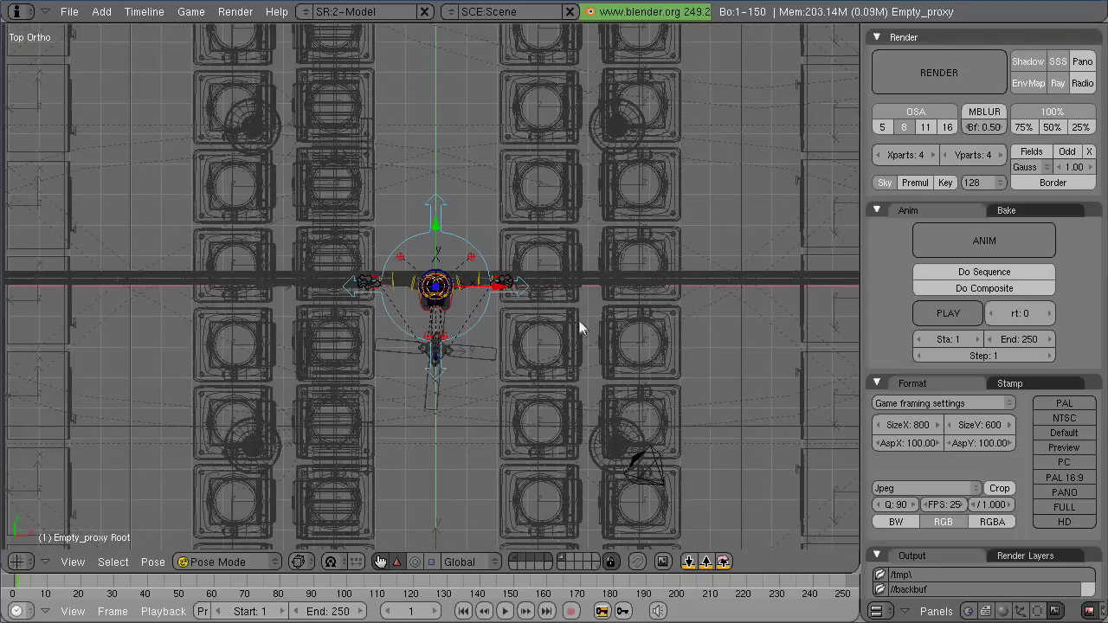
pyautogui.scroll(3, 468, 375)
pyautogui.scroll(3, 467, 375)
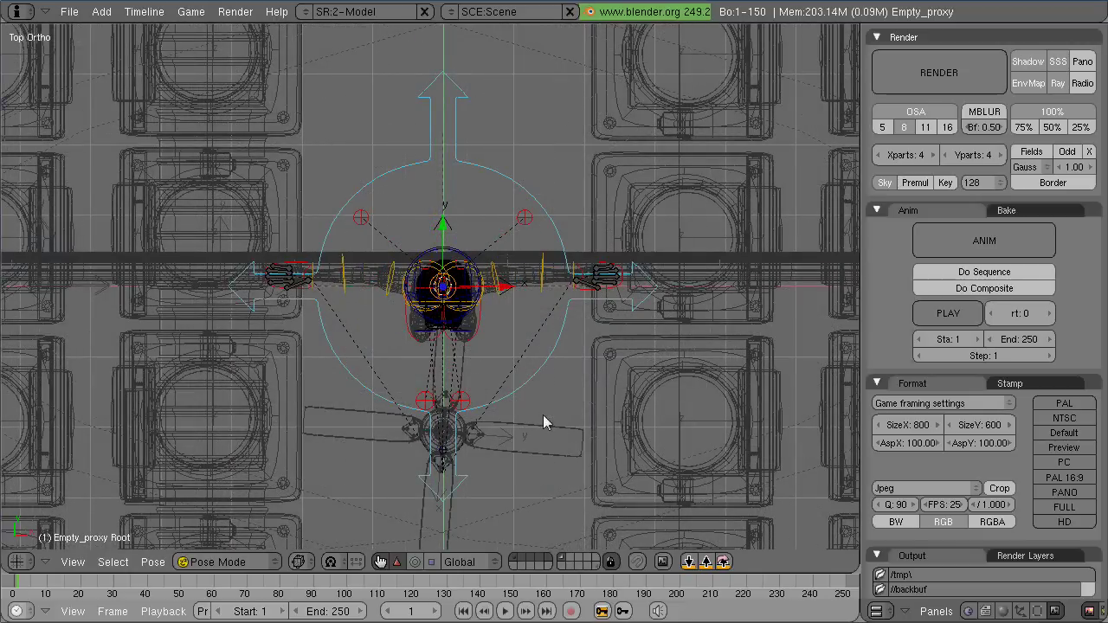
pyautogui.write('r')
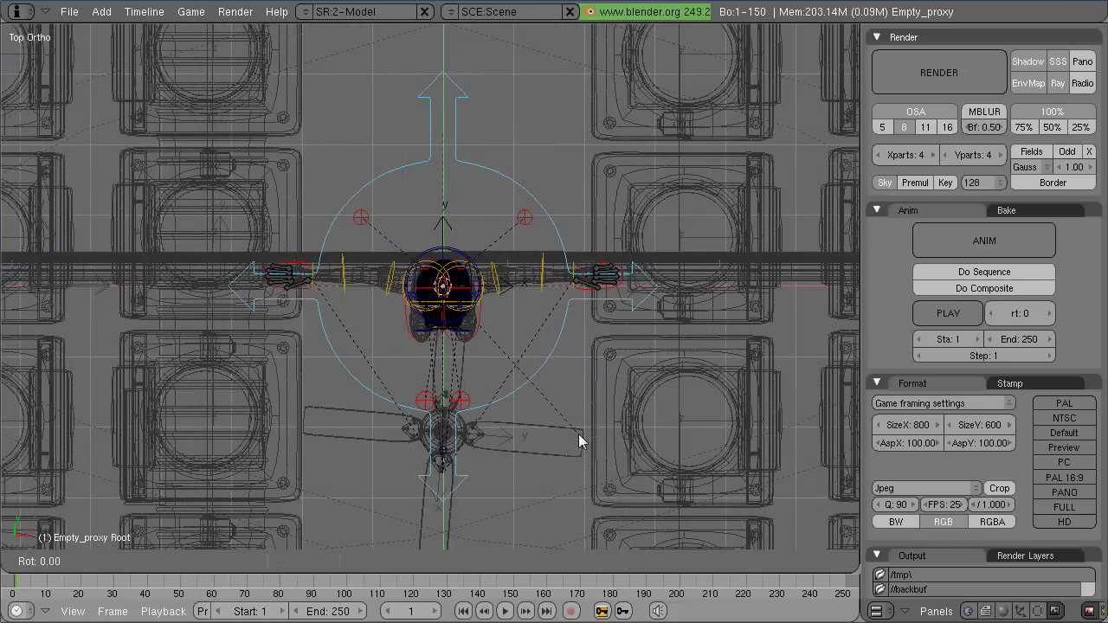
pyautogui.write('180')
pyautogui.press('Return')
# - Move the Root bone about 24 units along Y to the pinball machine and nudge it slightly in negative X to line up
pyautogui.scroll(-4, 579, 434)
pyautogui.scroll(2, 531, 338)
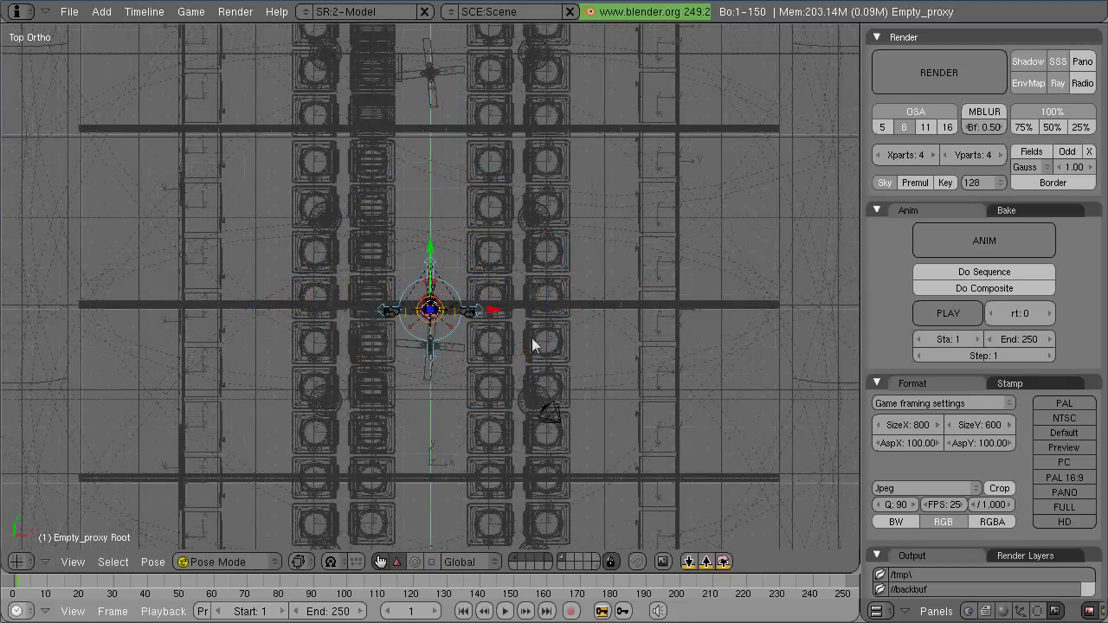
pyautogui.keyDown('shift'); pyautogui.moveTo(532, 337); pyautogui.dragTo(544, 492, button='middle'); pyautogui.keyUp('shift')
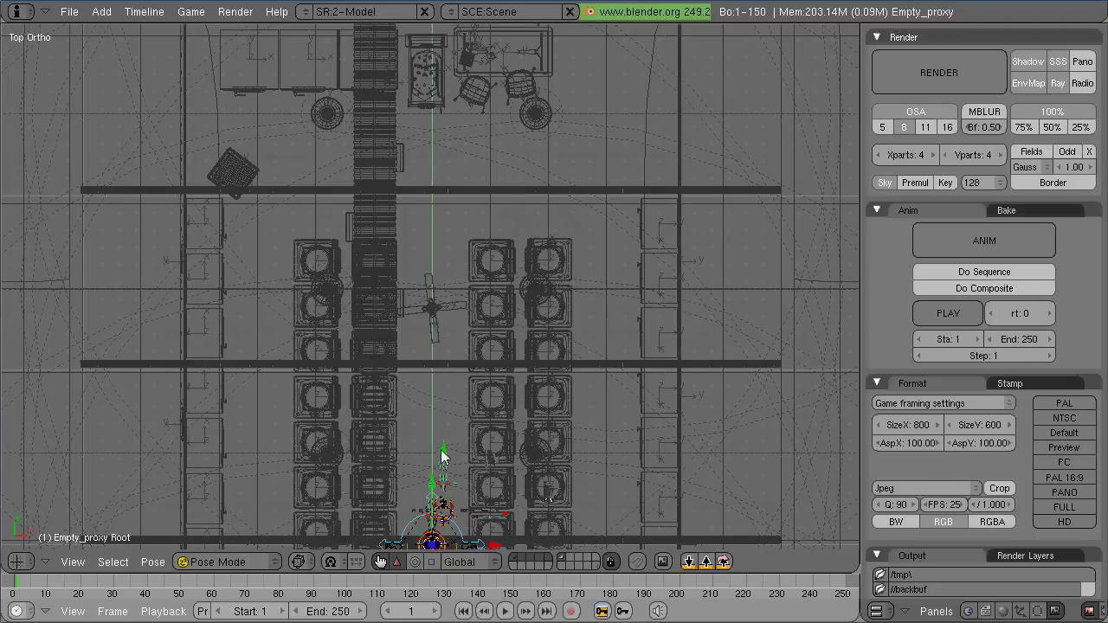
pyautogui.keyDown('shift'); pyautogui.moveTo(447, 457); pyautogui.dragTo(459, 424, button='middle'); pyautogui.keyUp('shift')
pyautogui.press('g')
pyautogui.press('y')
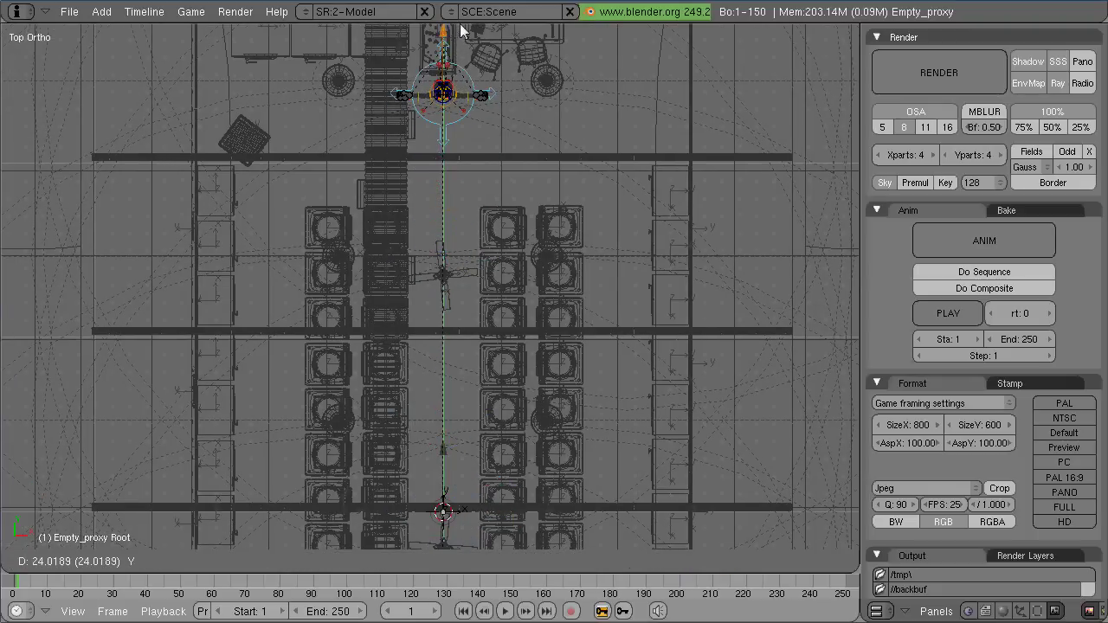
pyautogui.click(493, 106)
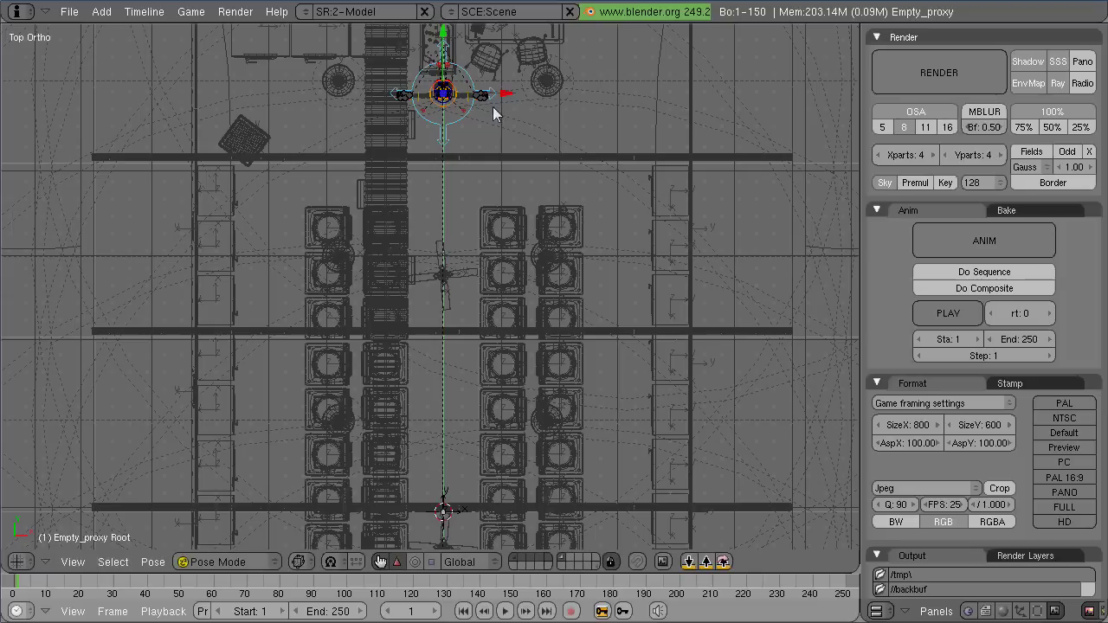
pyautogui.press('g')
pyautogui.press('x')
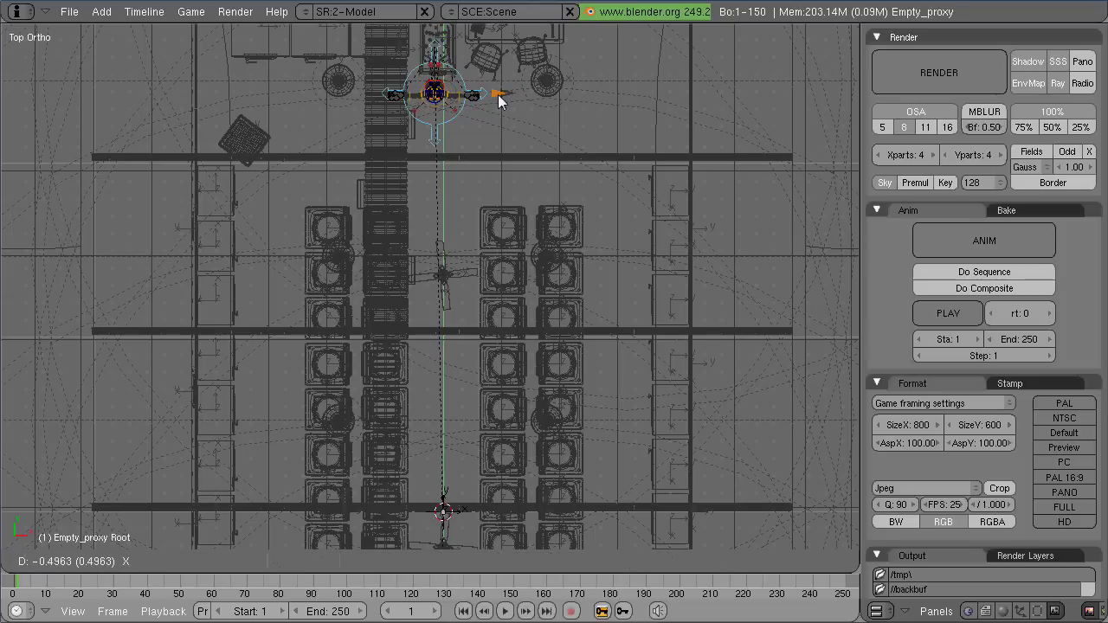
pyautogui.click(504, 99)
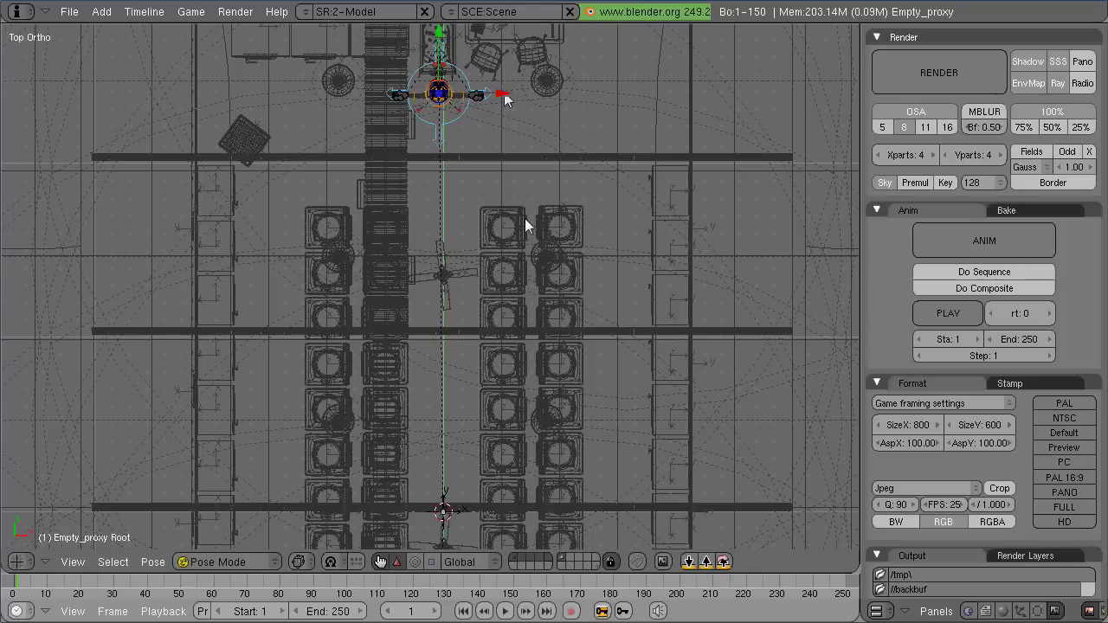
# - Examine the Kid's placement at the pinball machine up close in shaded perspective, from behind and from the front
pyautogui.keyDown('shift'); pyautogui.moveTo(503, 224); pyautogui.dragTo(512, 364, button='middle'); pyautogui.keyUp('shift')
pyautogui.press('KP_5')
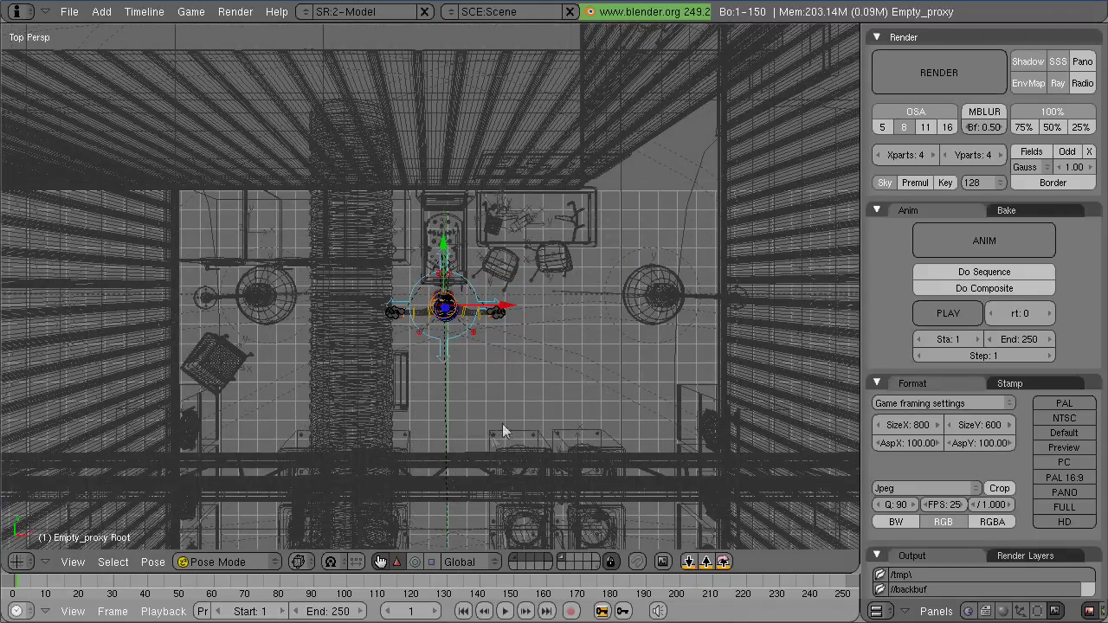
pyautogui.moveTo(475, 344); pyautogui.dragTo(476, 291, button='middle')
pyautogui.hotkey('shift', 'b')
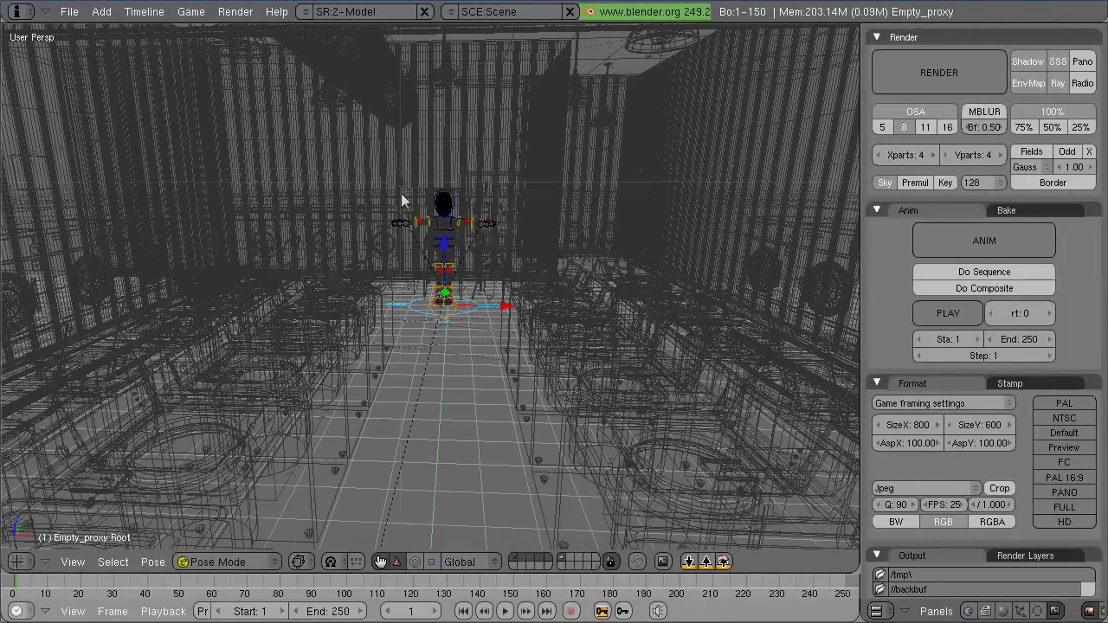
pyautogui.moveTo(401, 196); pyautogui.dragTo(504, 262)
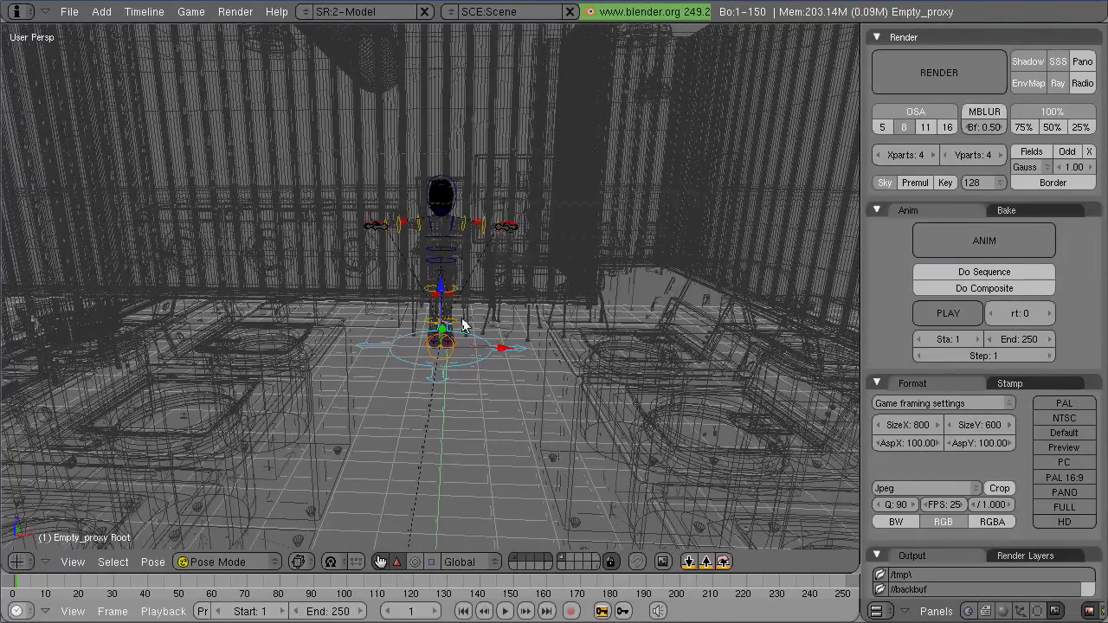
pyautogui.hotkey('shift', 'b')
pyautogui.moveTo(421, 176); pyautogui.dragTo(466, 219)
pyautogui.scroll(-5, 489, 310)
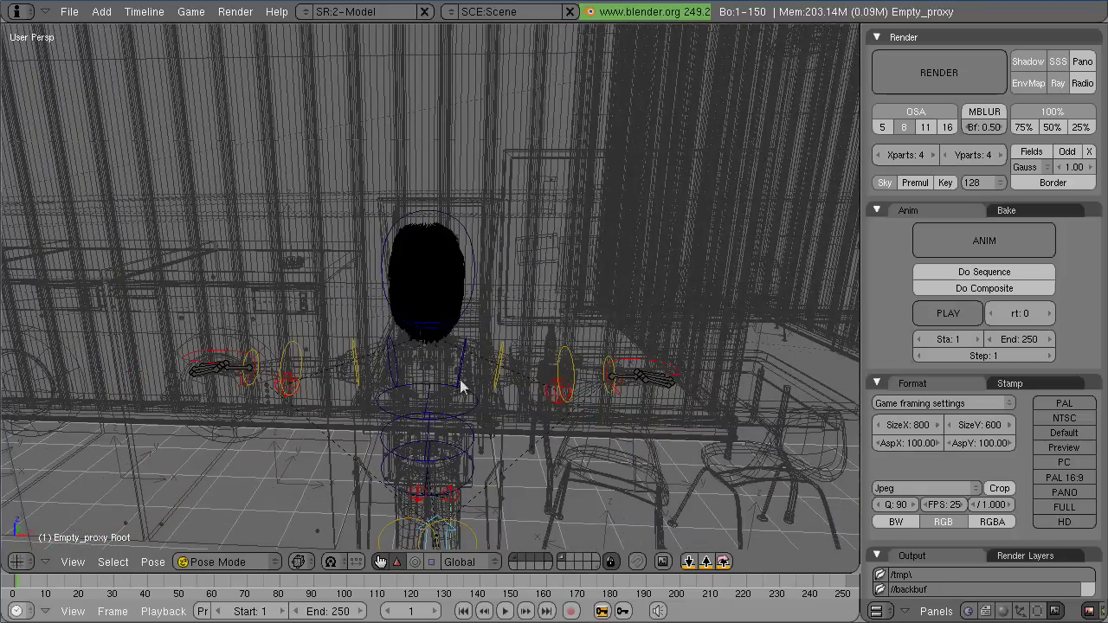
pyautogui.keyDown('shift'); pyautogui.moveTo(460, 387); pyautogui.dragTo(472, 251, button='middle'); pyautogui.keyUp('shift')
pyautogui.press('z')
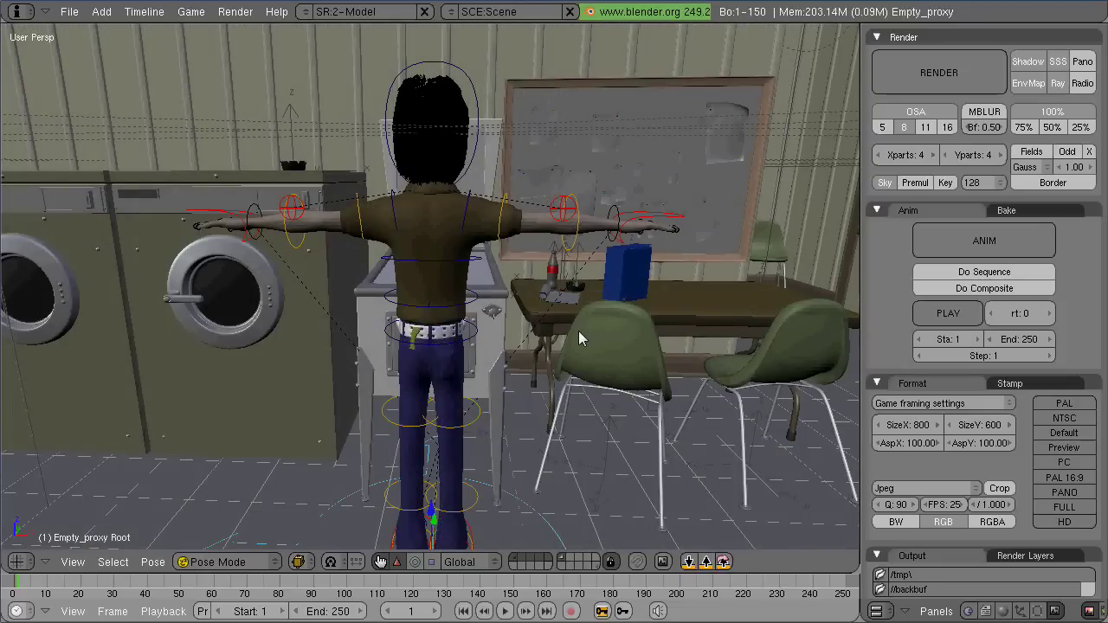
pyautogui.moveTo(644, 389); pyautogui.dragTo(537, 423, button='middle')
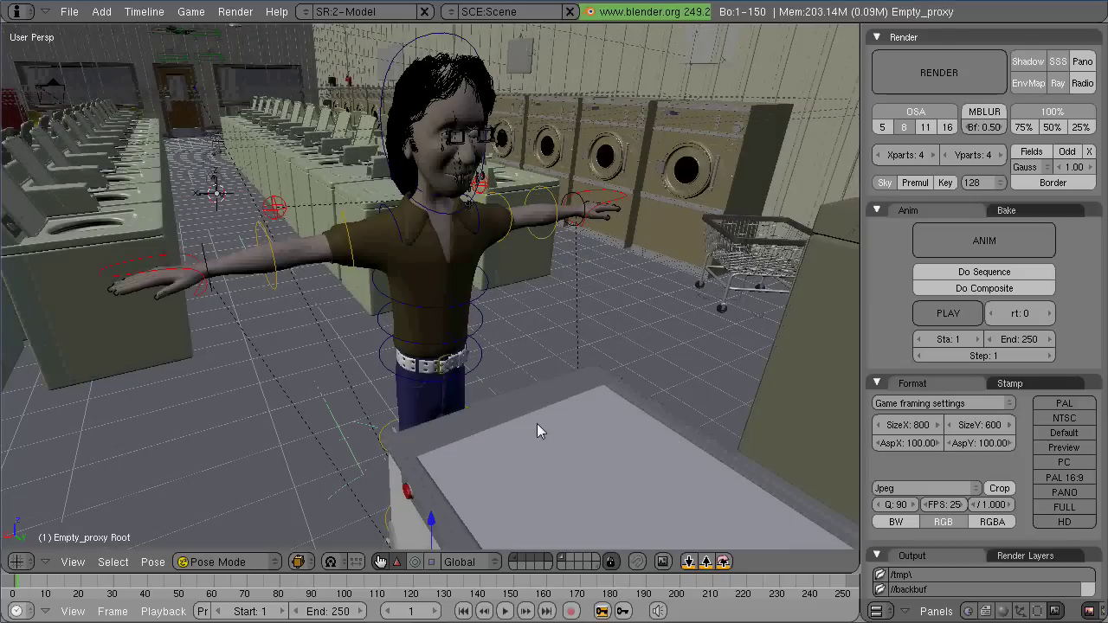